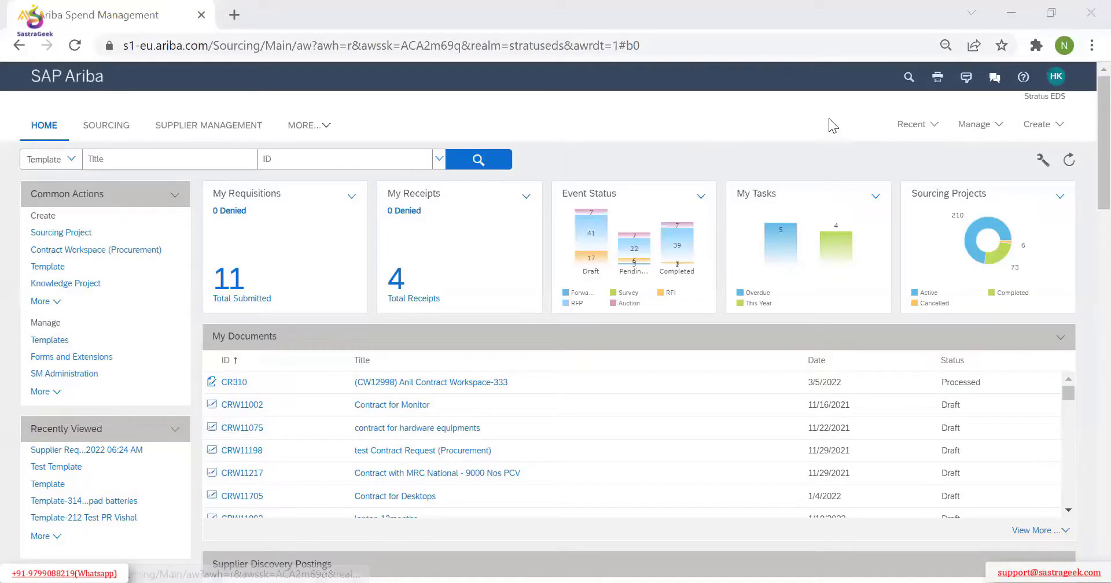
Step: Start a new Sourcing Project from the Create menu on the home dashboard
{"action": "left_click", "coordinate": [1037, 125]}
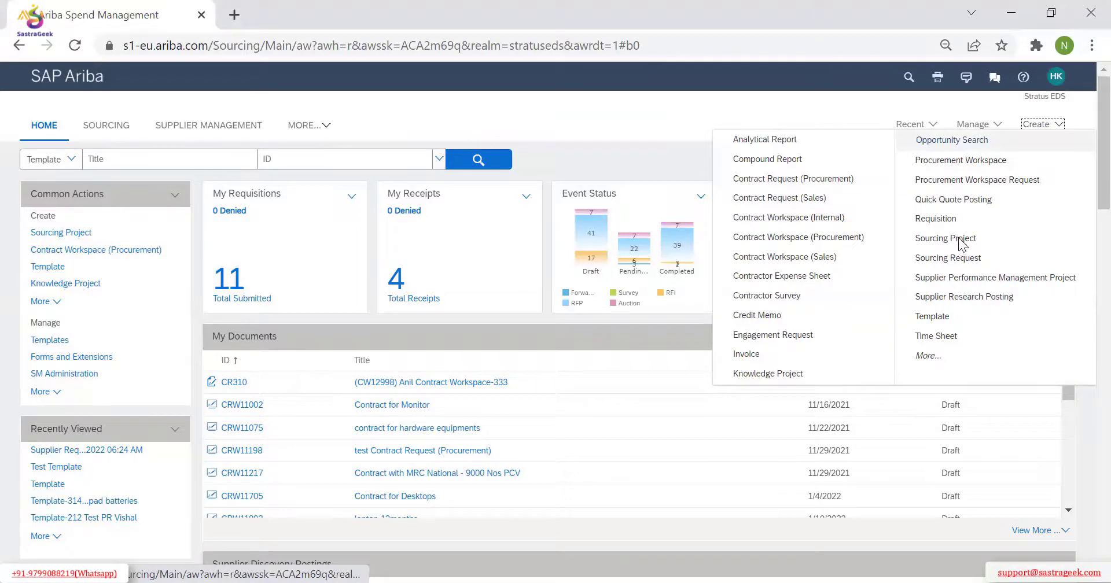
{"action": "left_click", "coordinate": [639, 207]}
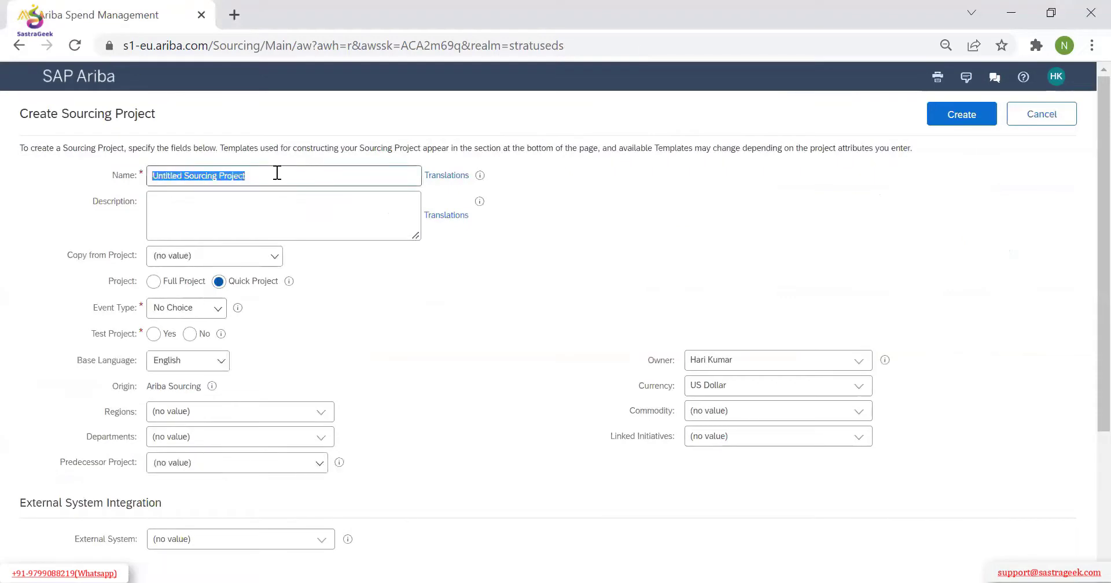
Step: Name the project 'TEST-SURROGATE BID' and use the same text as its description
{"action": "type", "text": "TEST"}
{"action": "key", "text": "BackSpace"}
{"action": "key", "text": "BackSpace"}
{"action": "key", "text": "BackSpace"}
{"action": "key", "text": "BackSpace"}
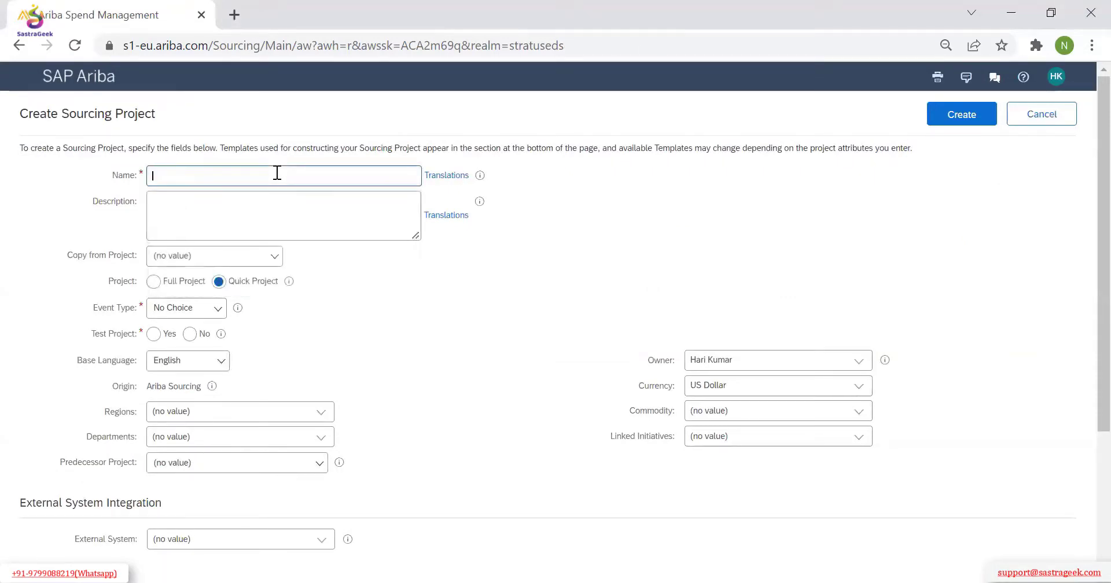
{"action": "type", "text": "TEST"}
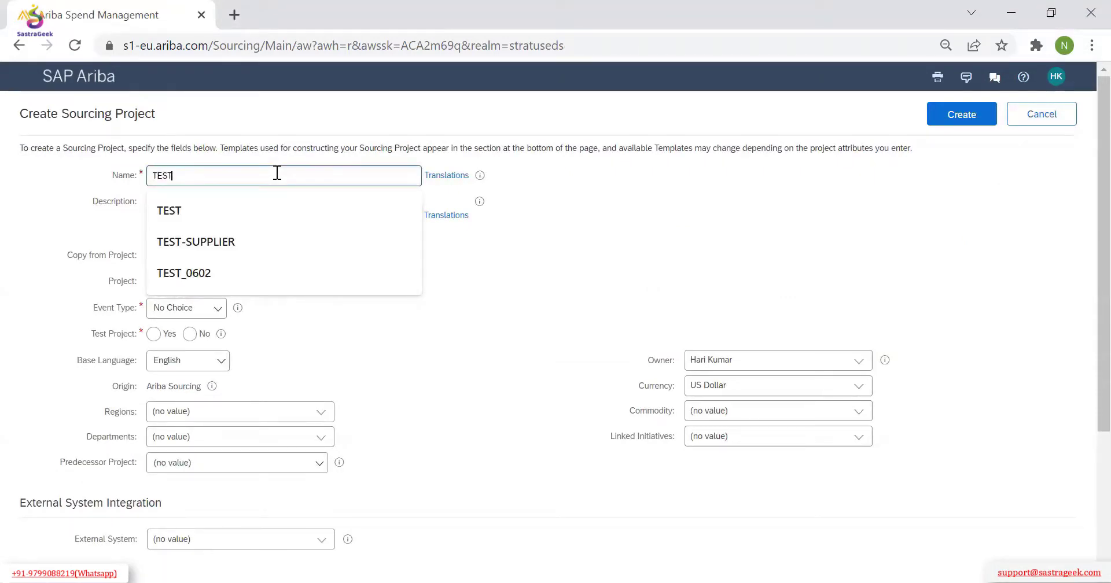
{"action": "type", "text": "-SURR"}
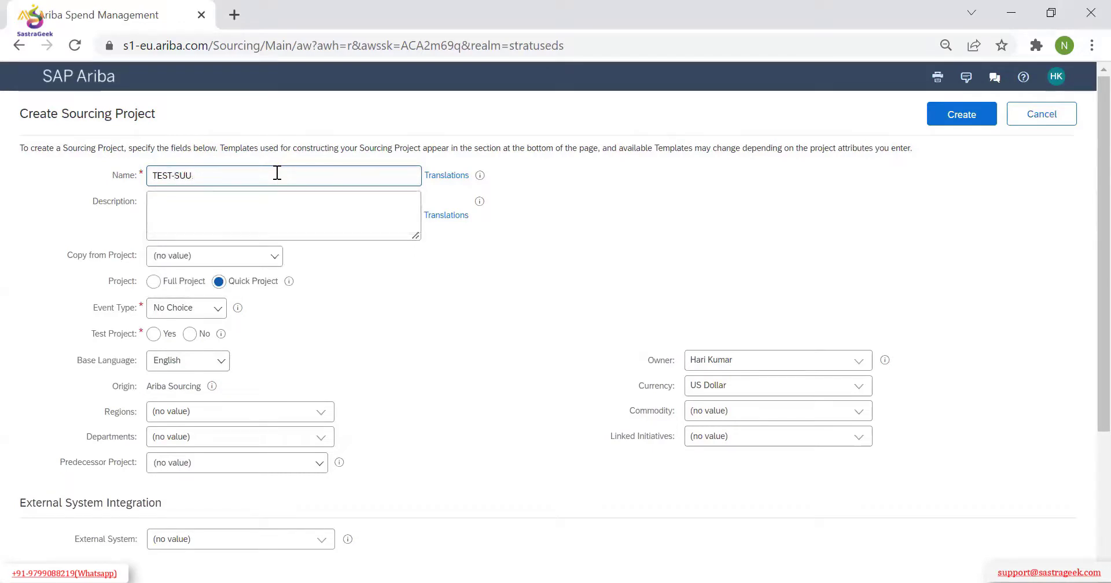
{"action": "type", "text": "OGATE BID"}
{"action": "left_click_drag", "start_coordinate": [277, 174], "coordinate": [100, 152]}
{"action": "key", "text": "ctrl+c"}
{"action": "left_click", "coordinate": [185, 208]}
{"action": "key", "text": "ctrl+v"}
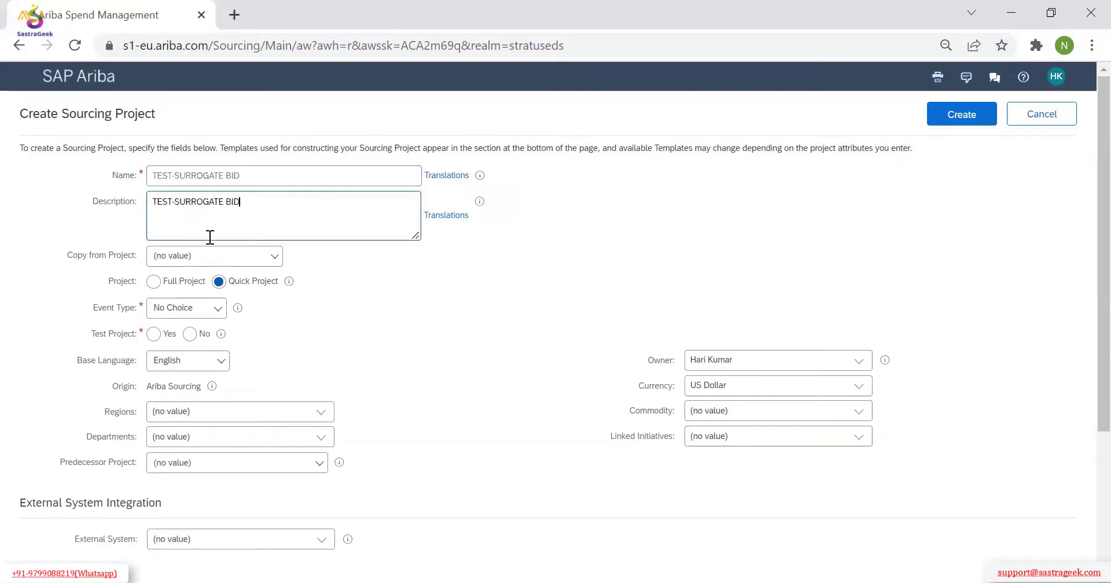
Step: Set Event Type to RFP and Test Project to No
{"action": "left_click", "coordinate": [203, 312]}
{"action": "left_click", "coordinate": [186, 375]}
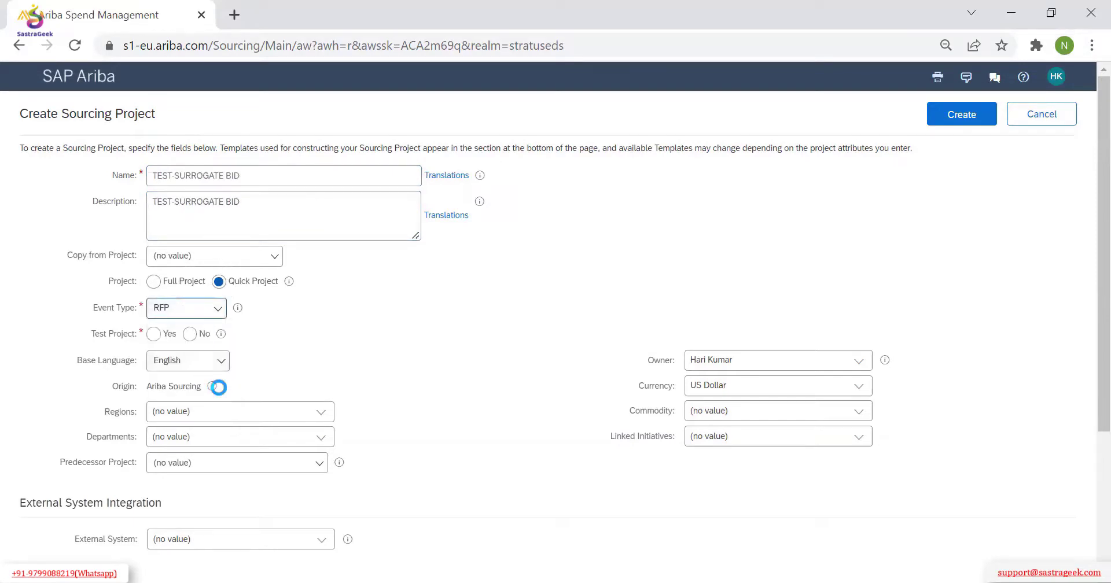
{"action": "left_click", "coordinate": [189, 335]}
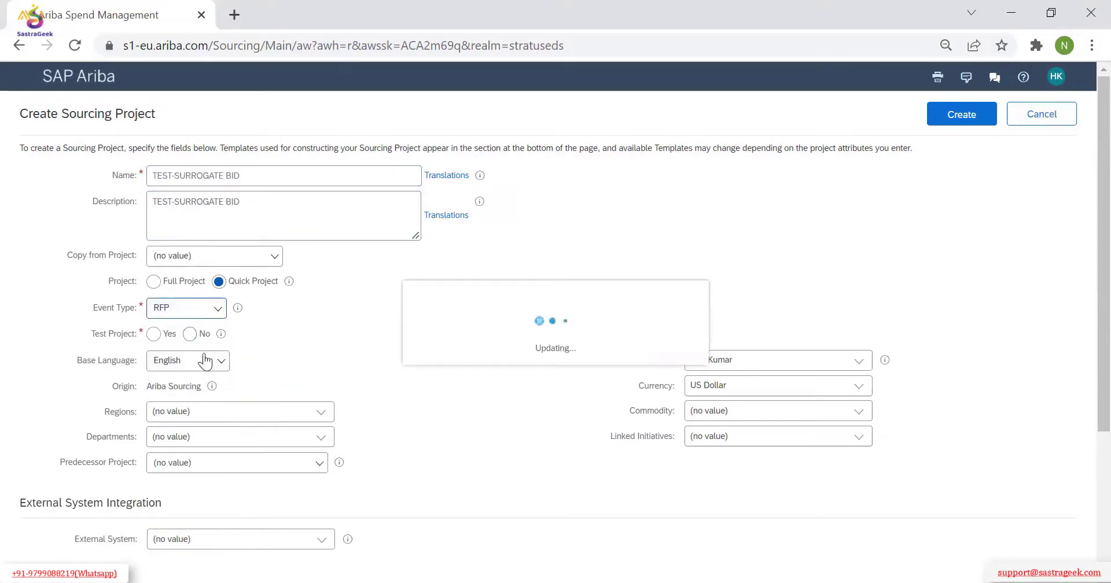
Step: Choose the 'RFP with Total Cost_SG' template and create the sourcing project
{"action": "scroll", "coordinate": [356, 368], "scroll_direction": "down", "scroll_amount": 1}
{"action": "scroll", "coordinate": [357, 368], "scroll_direction": "down", "scroll_amount": 2}
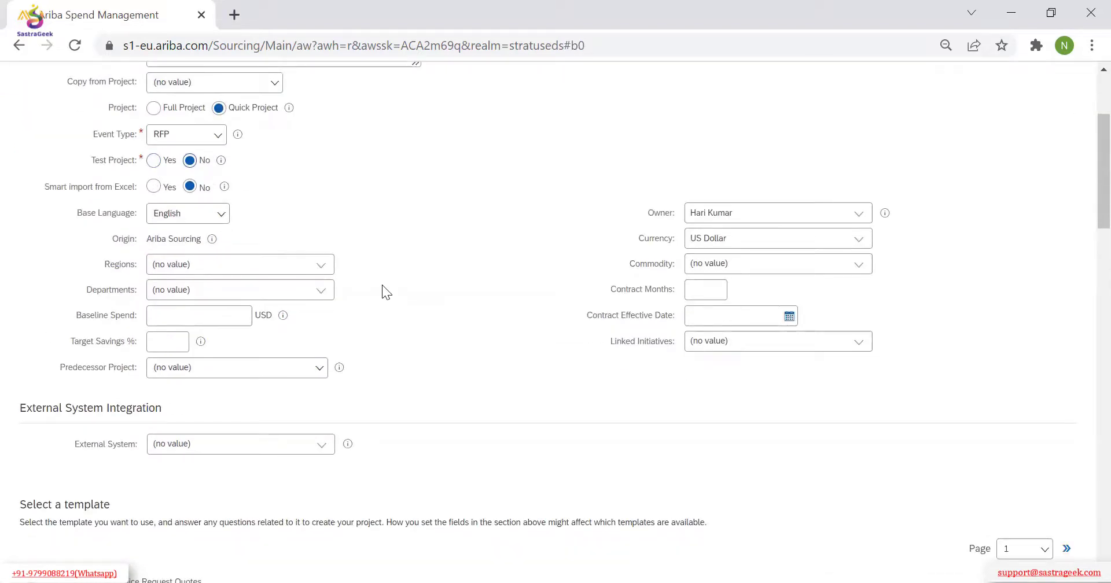
{"action": "scroll", "coordinate": [376, 288], "scroll_direction": "down", "scroll_amount": 5}
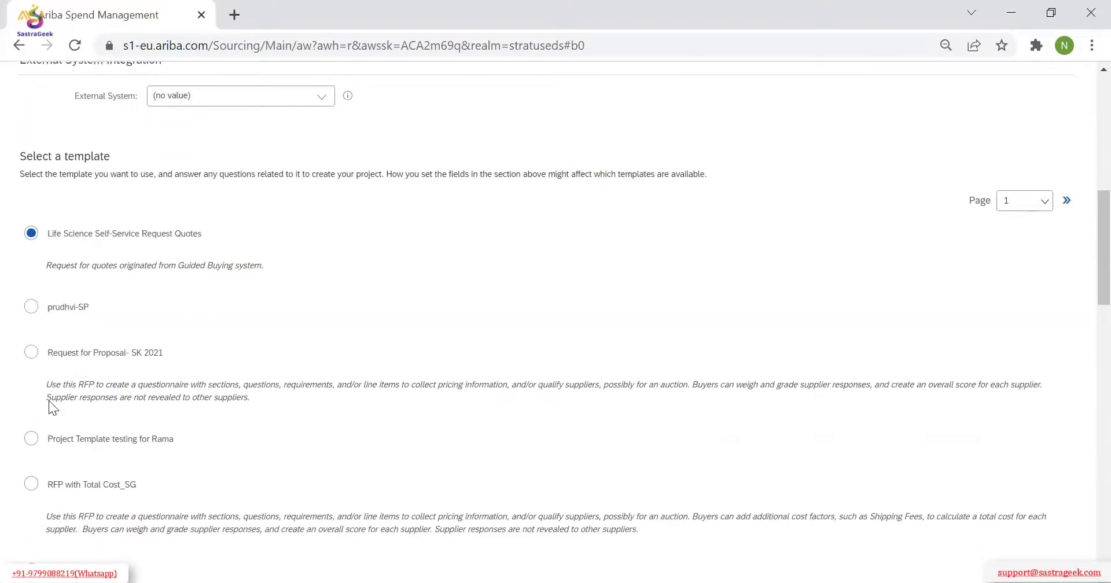
{"action": "scroll", "coordinate": [41, 405], "scroll_direction": "down", "scroll_amount": 1}
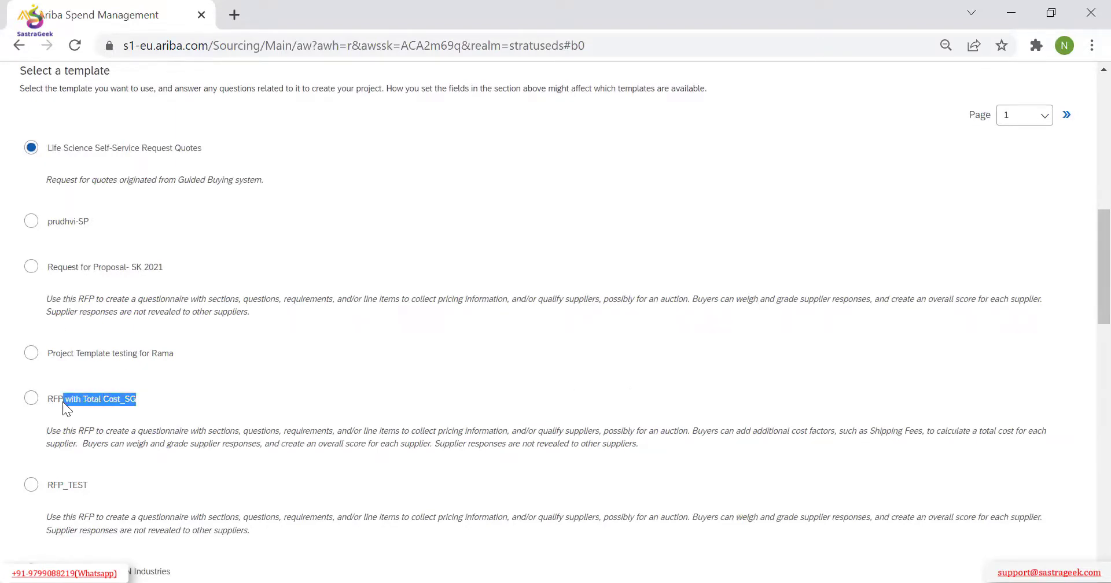
{"action": "left_click", "coordinate": [31, 399]}
{"action": "scroll", "coordinate": [672, 376], "scroll_direction": "up", "scroll_amount": 15}
{"action": "left_click", "coordinate": [984, 115]}
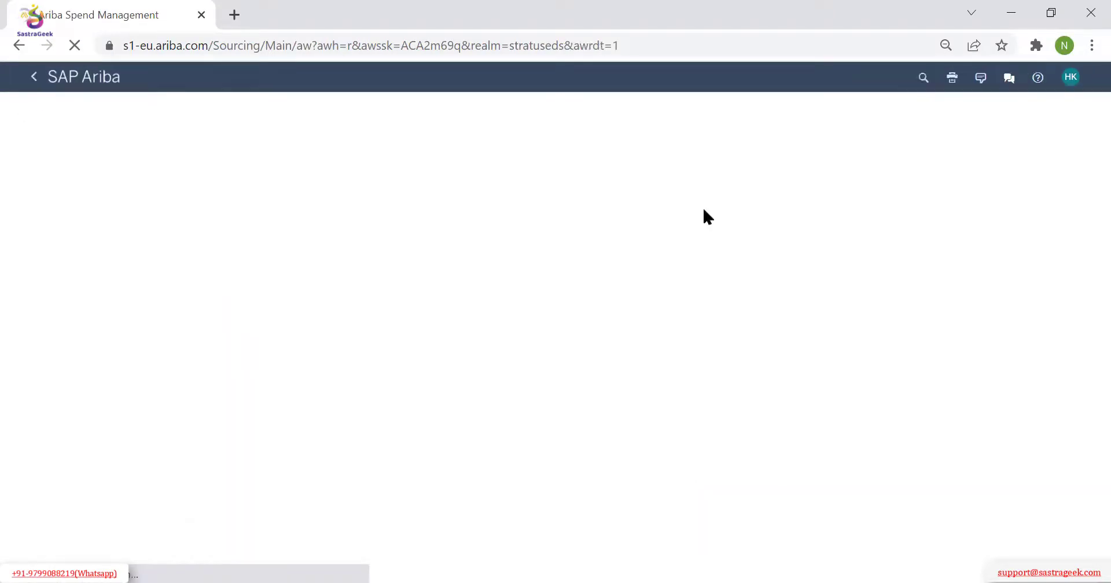
Step: Set a 30-minute due duration and an estimated award date of 03/22/2022, then continue
{"action": "left_click", "coordinate": [294, 233]}
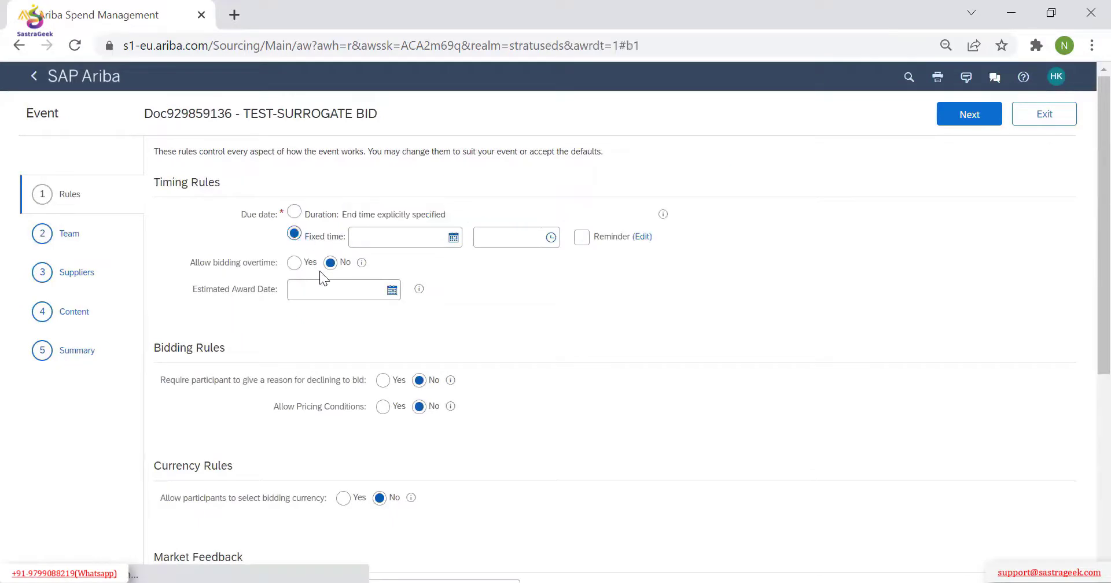
{"action": "left_click", "coordinate": [294, 212]}
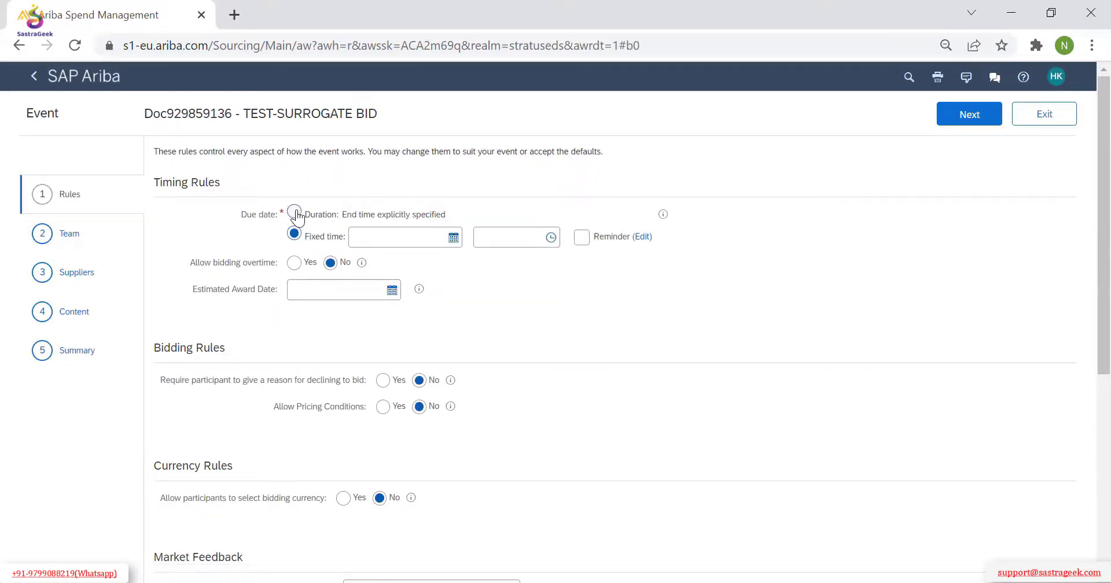
{"action": "left_click", "coordinate": [374, 211]}
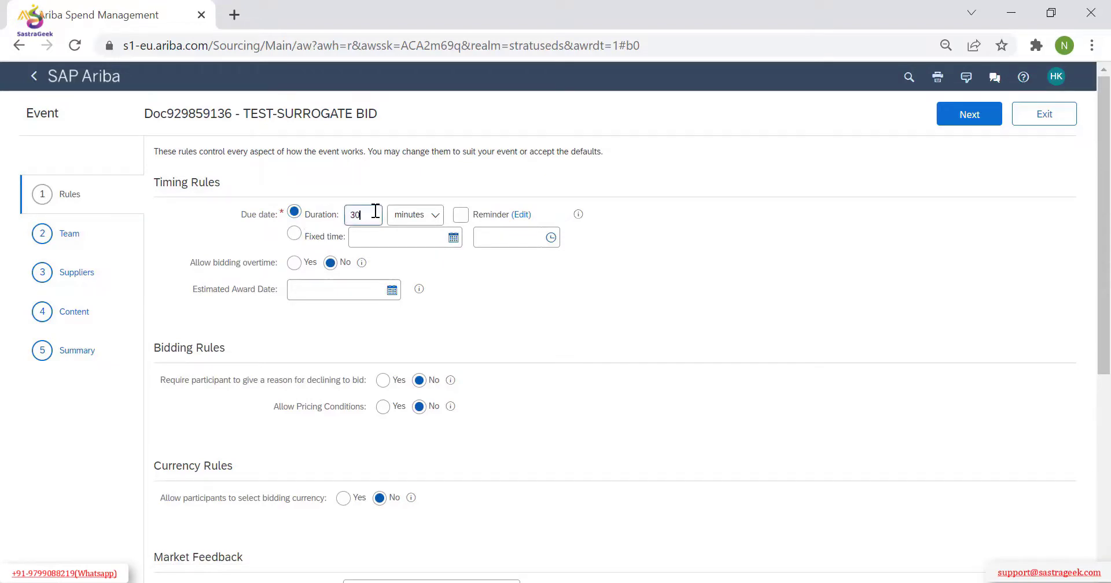
{"action": "left_click", "coordinate": [392, 290]}
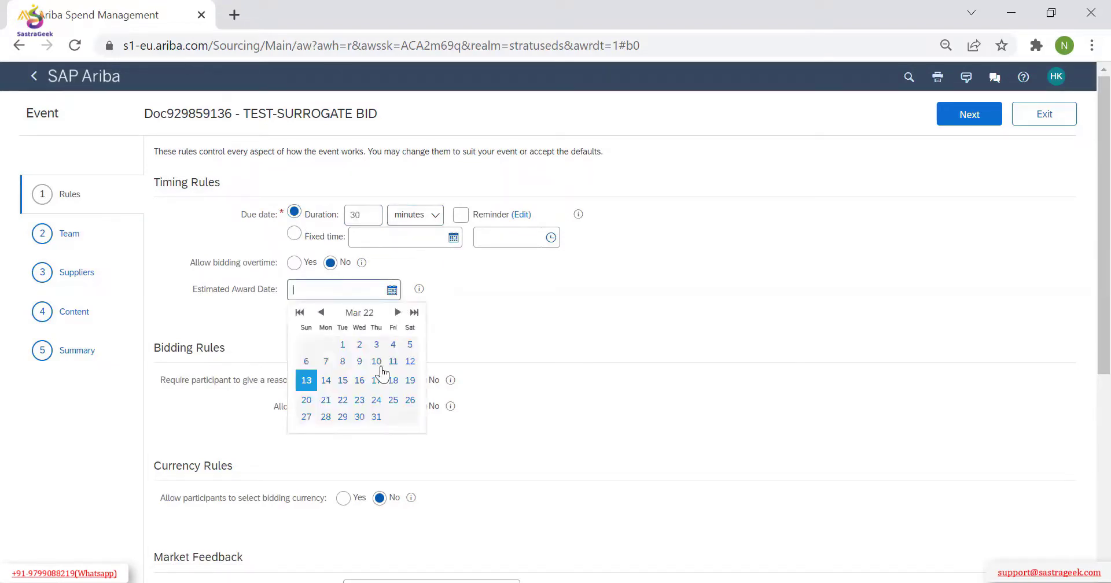
{"action": "left_click", "coordinate": [342, 400]}
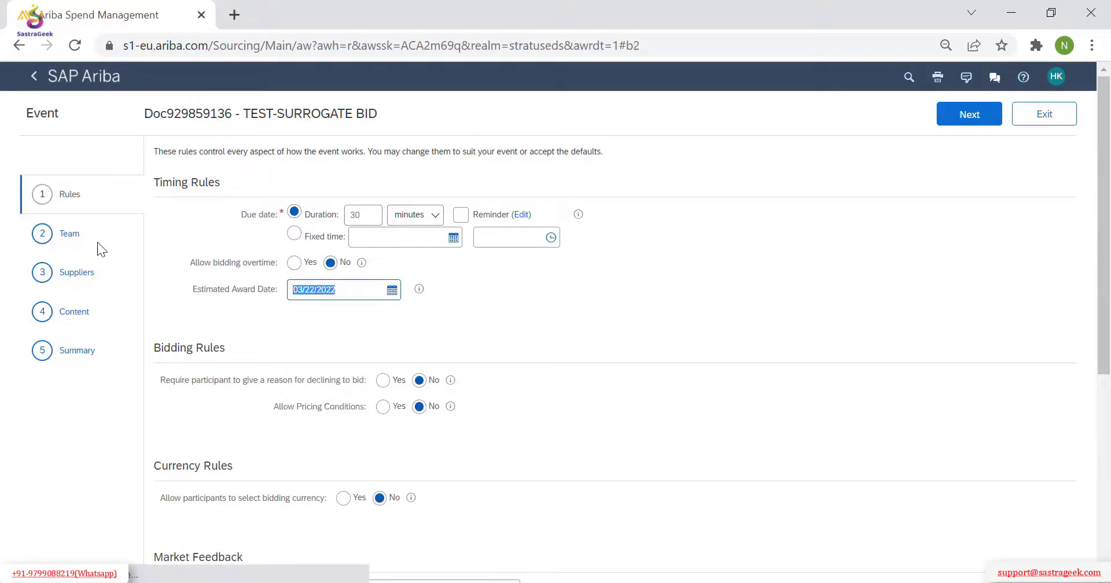
{"action": "left_click", "coordinate": [969, 114]}
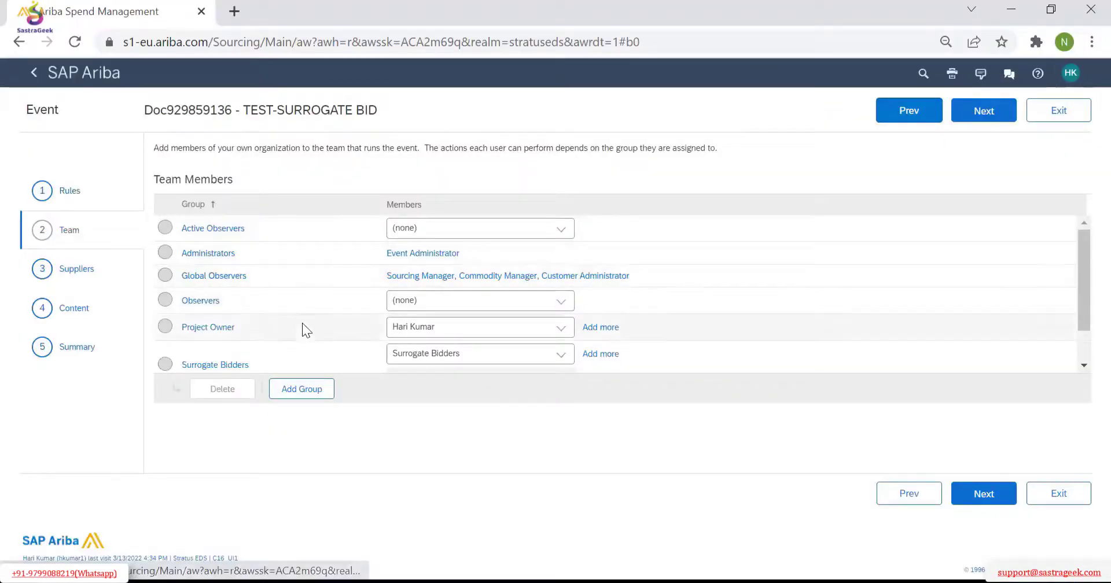
{"action": "scroll", "coordinate": [288, 316], "scroll_direction": "down", "scroll_amount": 1}
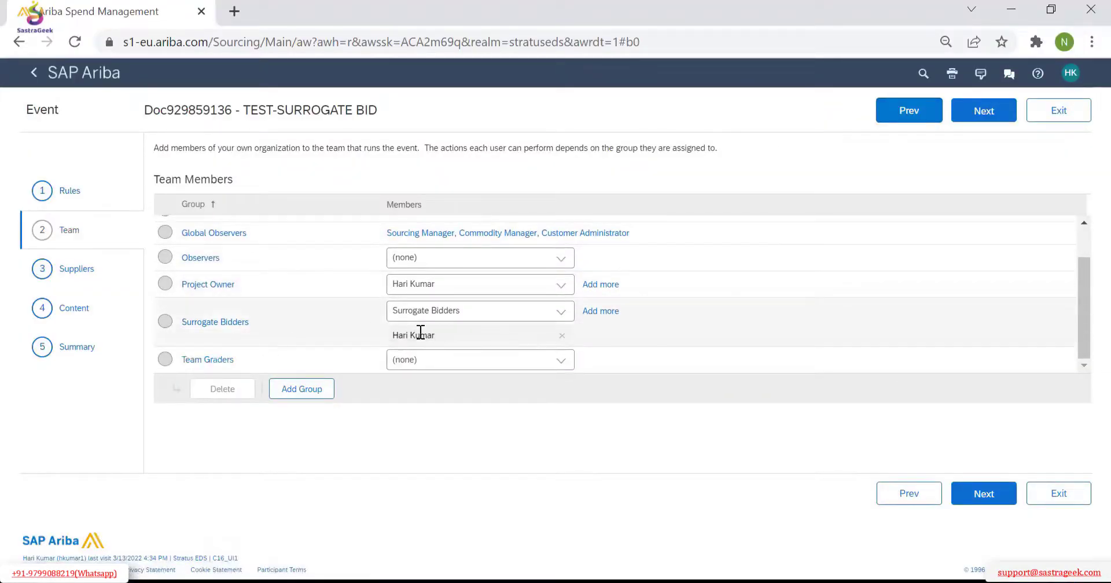
{"action": "left_click_drag", "start_coordinate": [485, 313], "coordinate": [384, 312]}
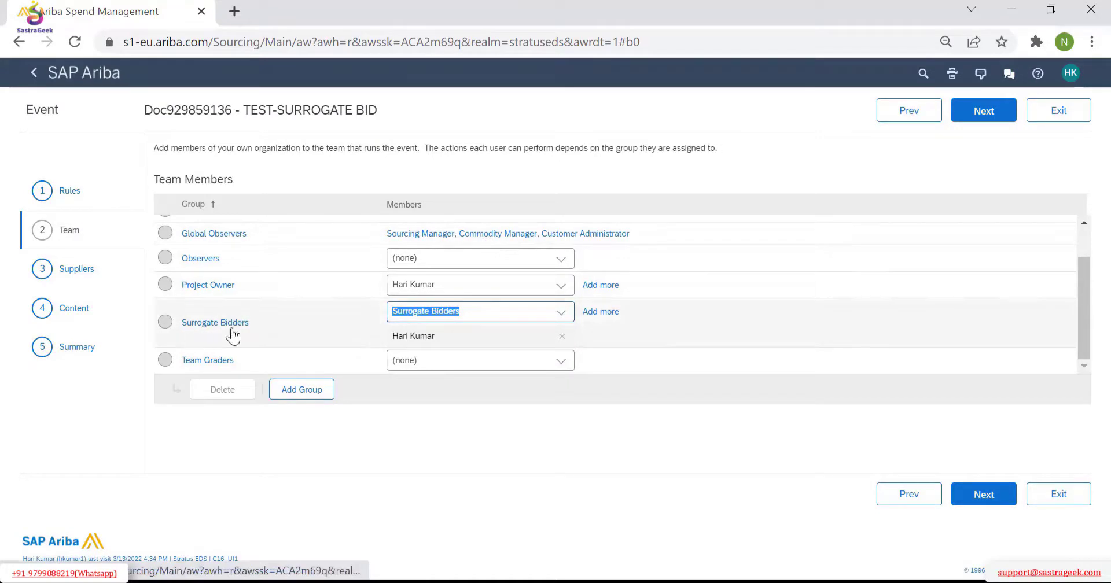
{"action": "left_click", "coordinate": [405, 339]}
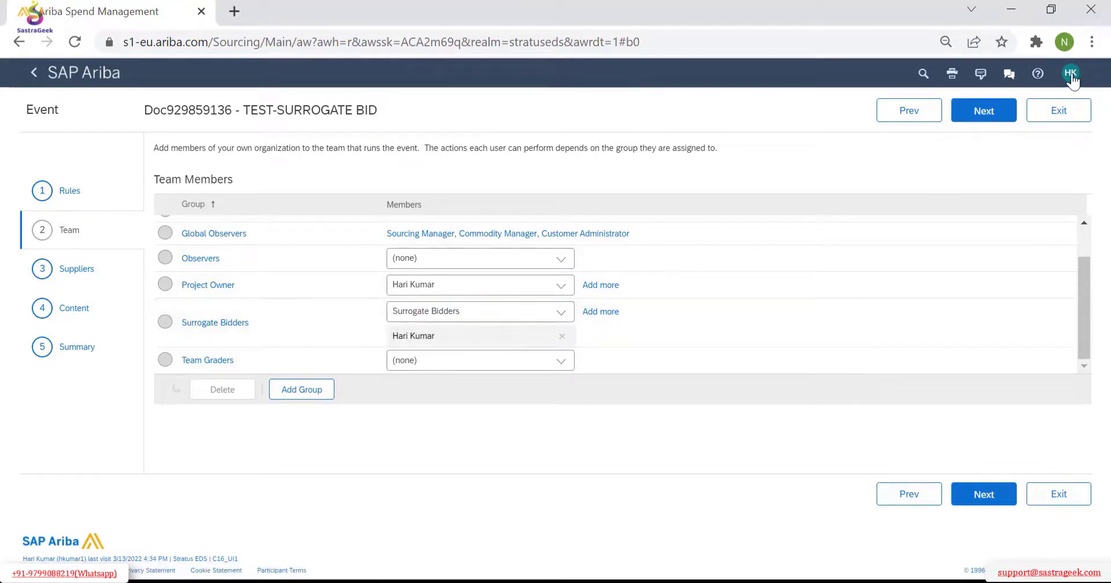
{"action": "left_click_drag", "start_coordinate": [471, 312], "coordinate": [394, 310]}
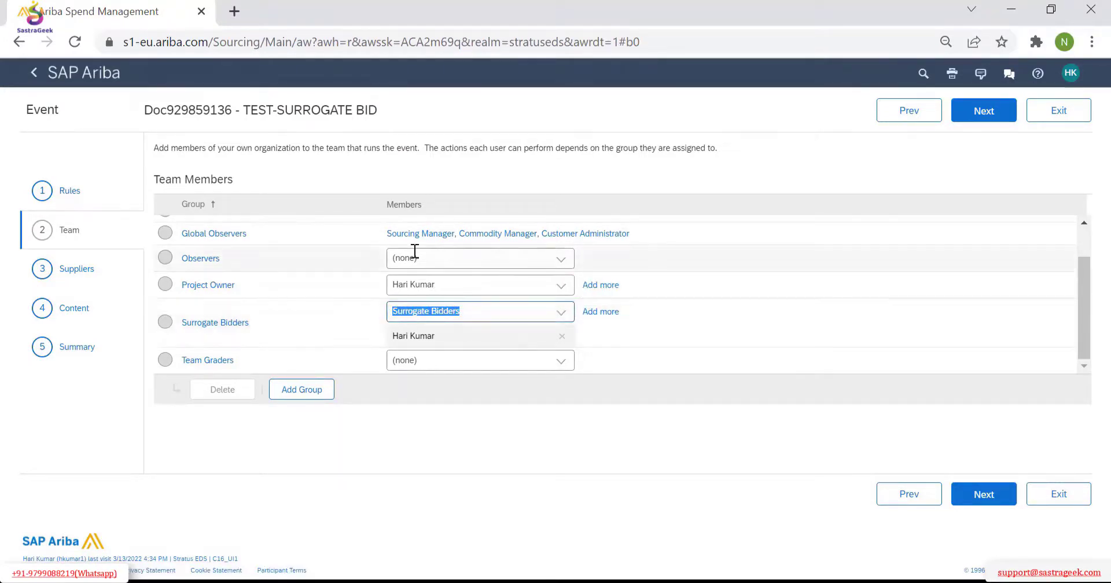
{"action": "left_click", "coordinate": [464, 246]}
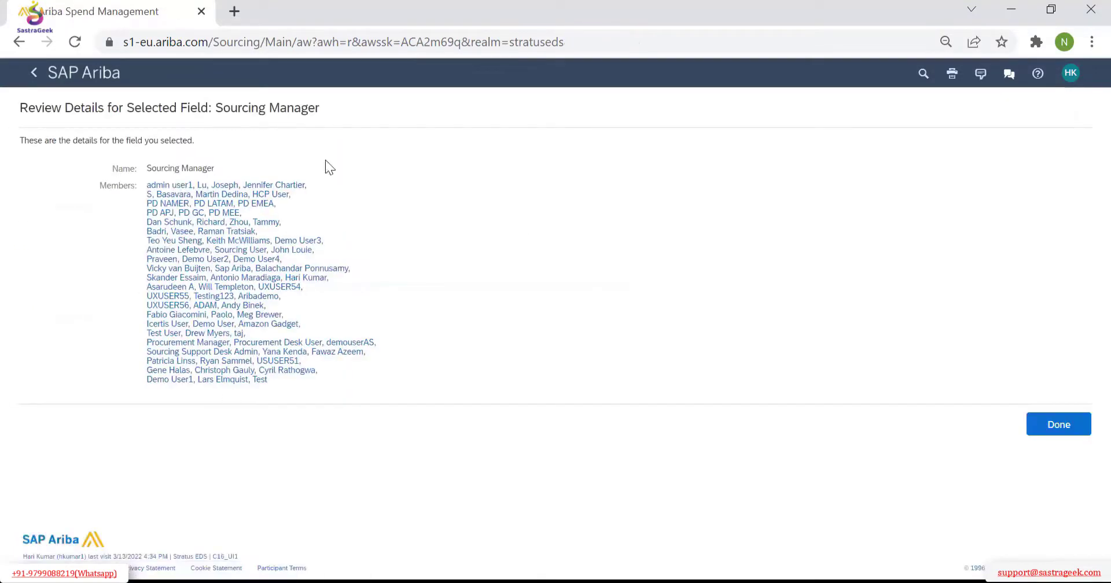
Step: Close the Sourcing Manager details and go to the event's Suppliers step
{"action": "left_click", "coordinate": [1053, 425]}
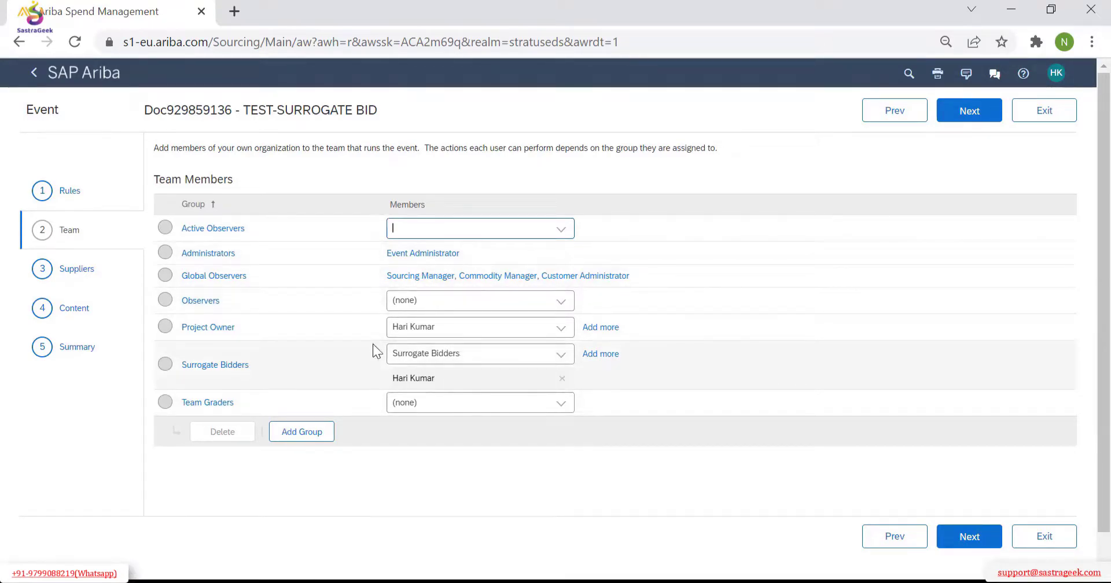
{"action": "left_click", "coordinate": [81, 270]}
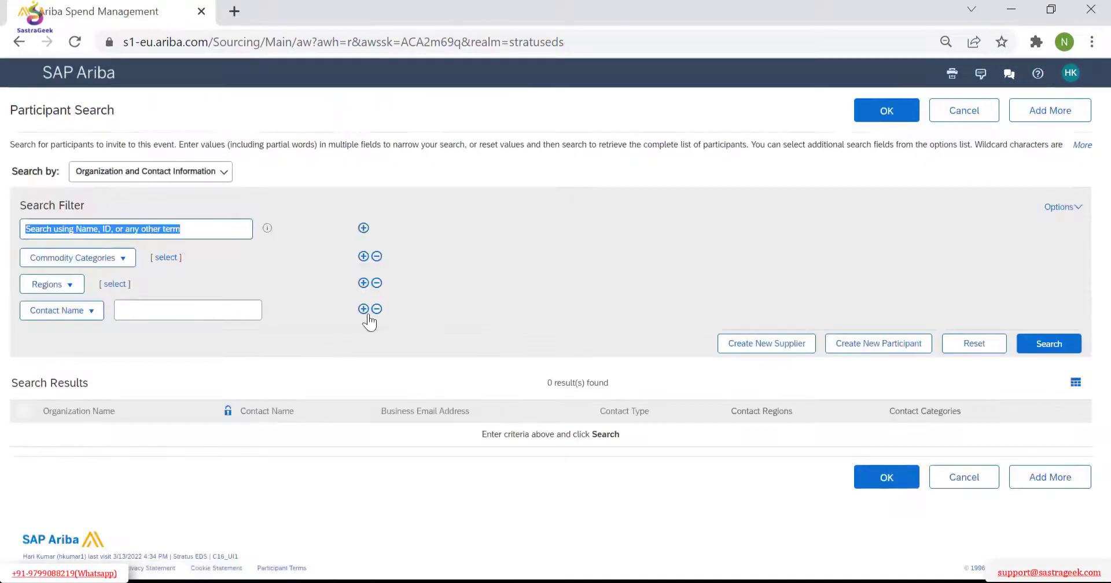
Step: Search participants for SELLER and invite two SapAribaSeller contacts
{"action": "type", "text": "SELLER"}
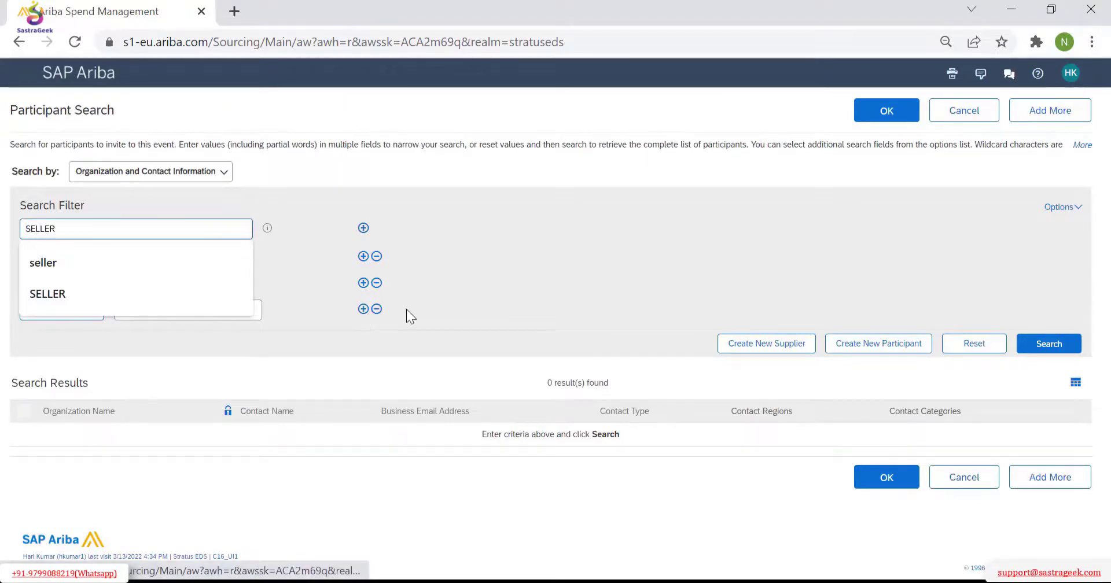
{"action": "key", "text": "Return"}
{"action": "left_click", "coordinate": [28, 456]}
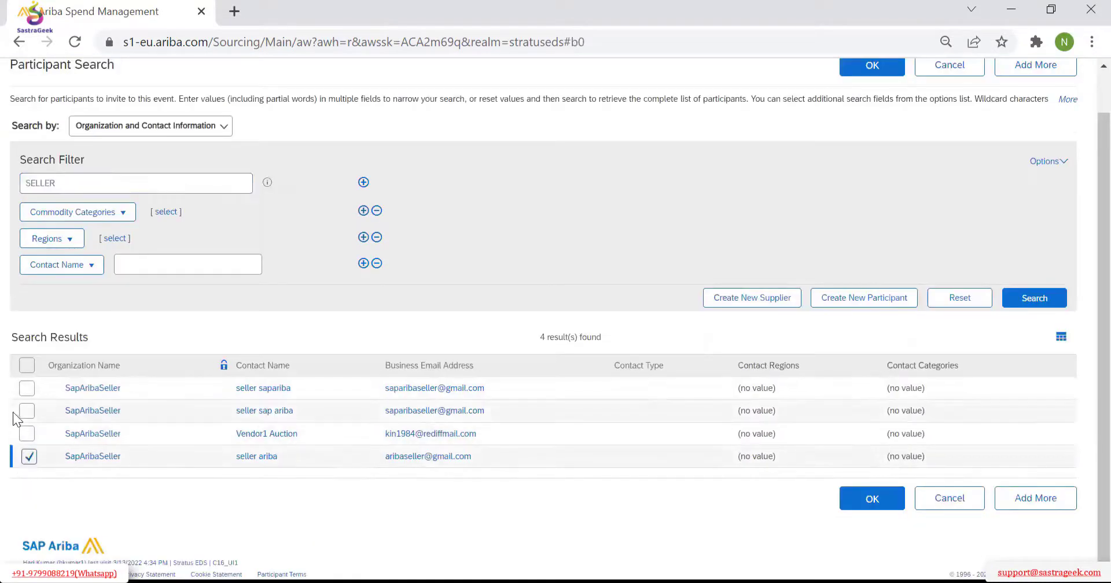
{"action": "left_click", "coordinate": [28, 410]}
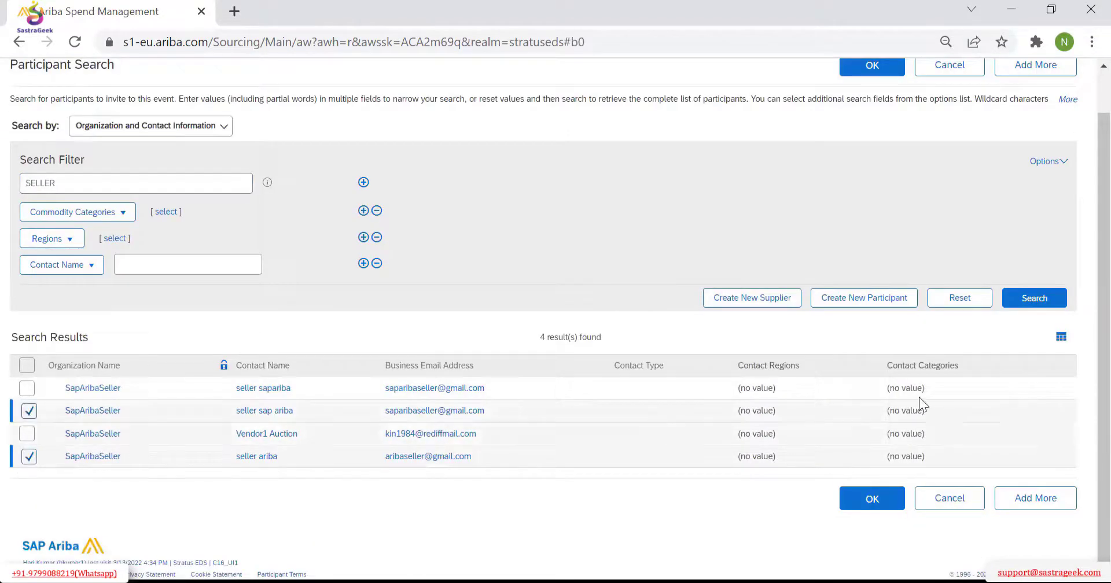
{"action": "left_click", "coordinate": [900, 498]}
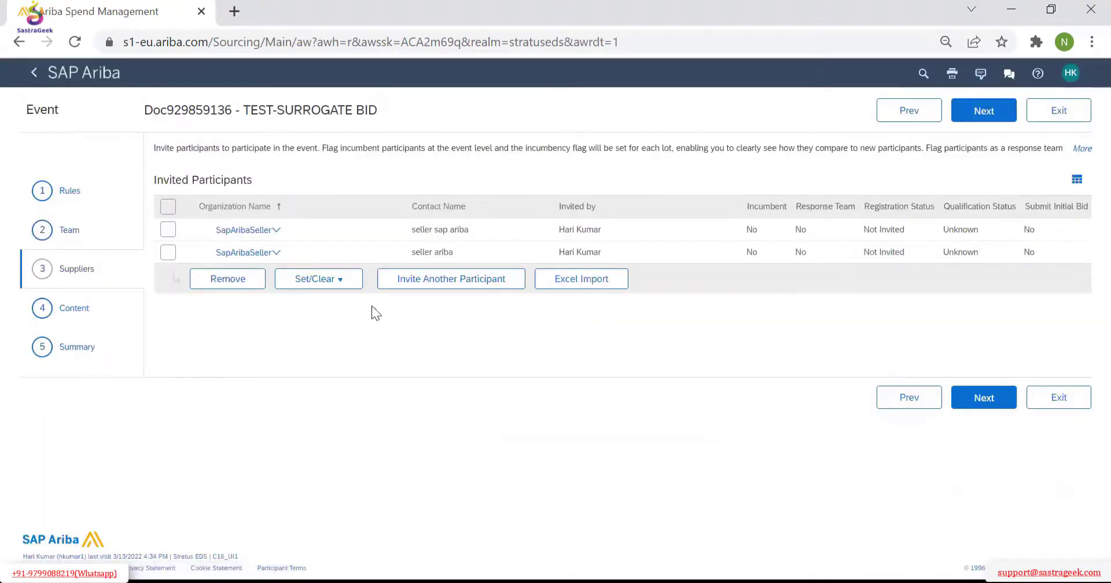
{"action": "left_click", "coordinate": [451, 280]}
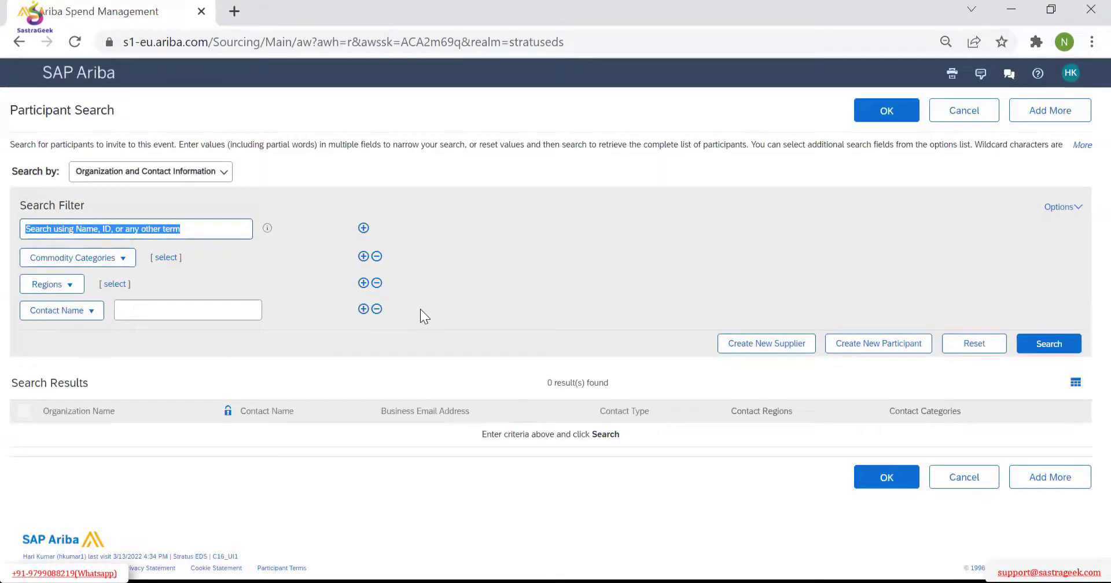
Step: Replace the APPLE search with TEST and invite Supplier for US Country
{"action": "type", "text": "APPLE"}
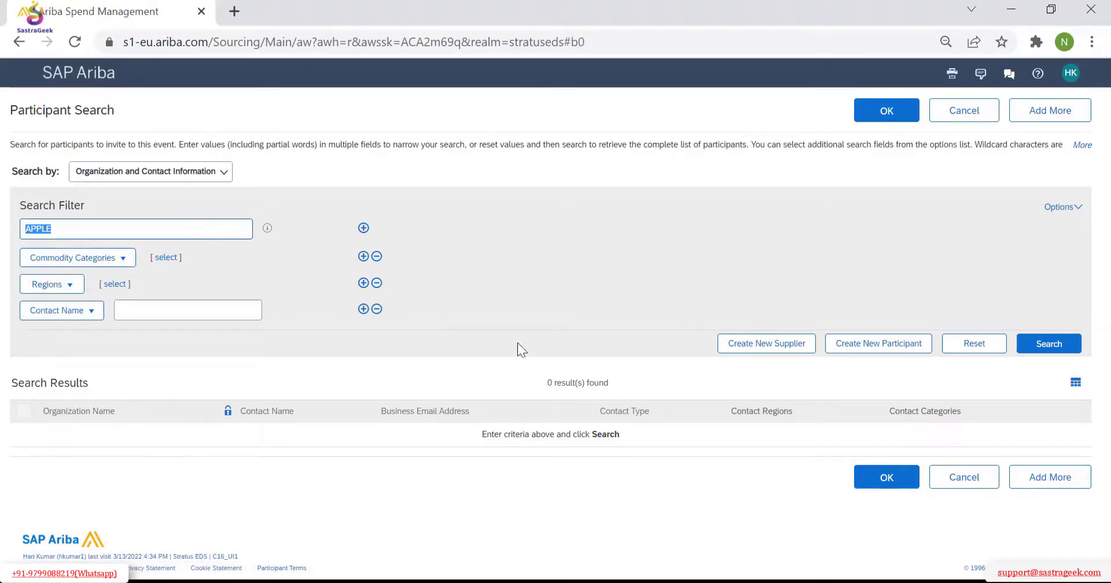
{"action": "left_click", "coordinate": [137, 226]}
{"action": "left_click_drag", "start_coordinate": [81, 220], "coordinate": [2, 196]}
{"action": "type", "text": "TEST"}
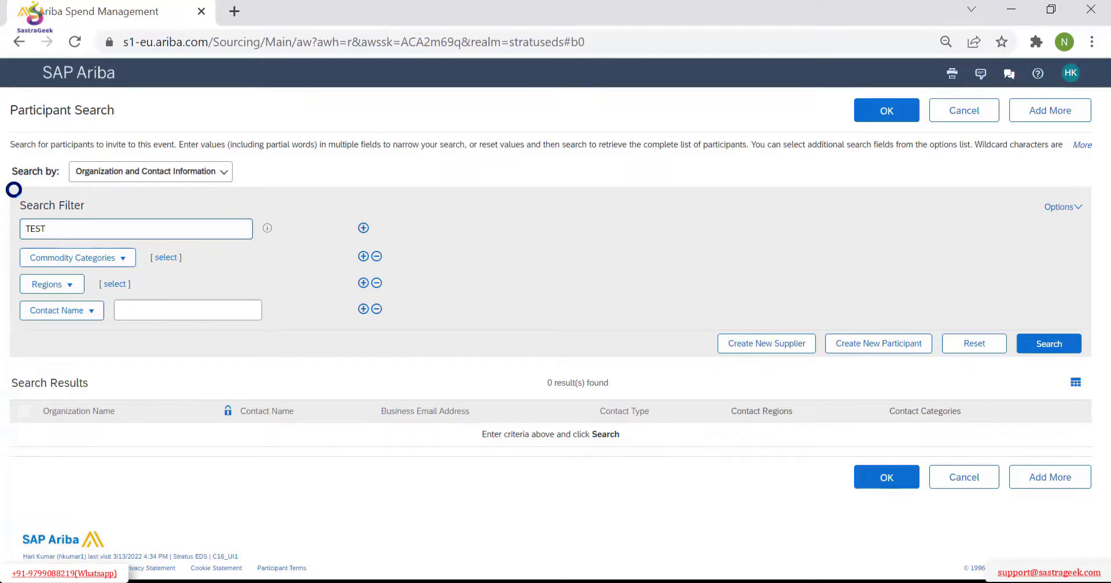
{"action": "key", "text": "Return"}
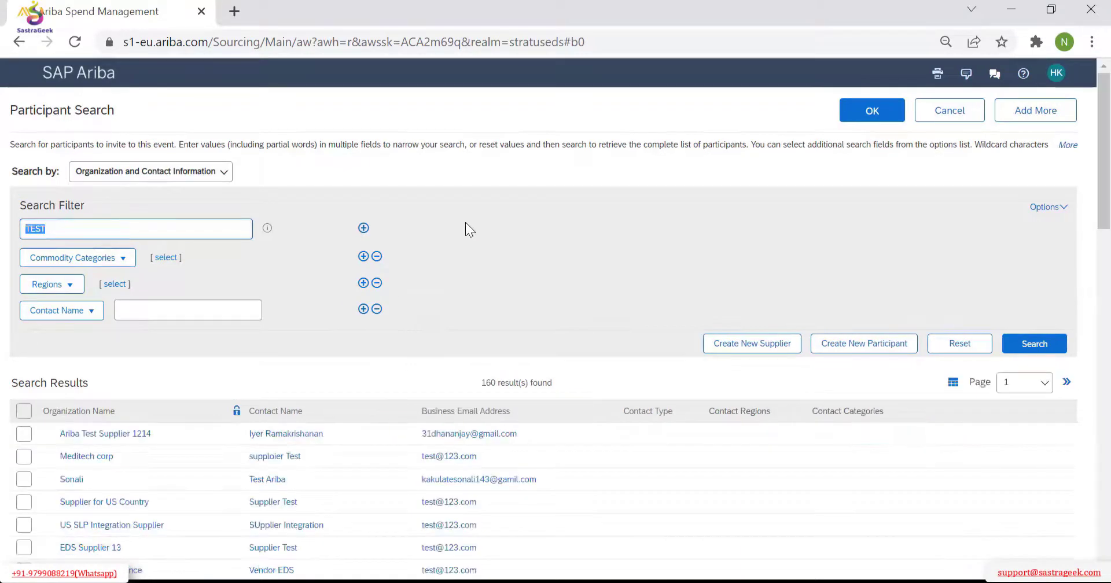
{"action": "scroll", "coordinate": [490, 248], "scroll_direction": "down", "scroll_amount": 3}
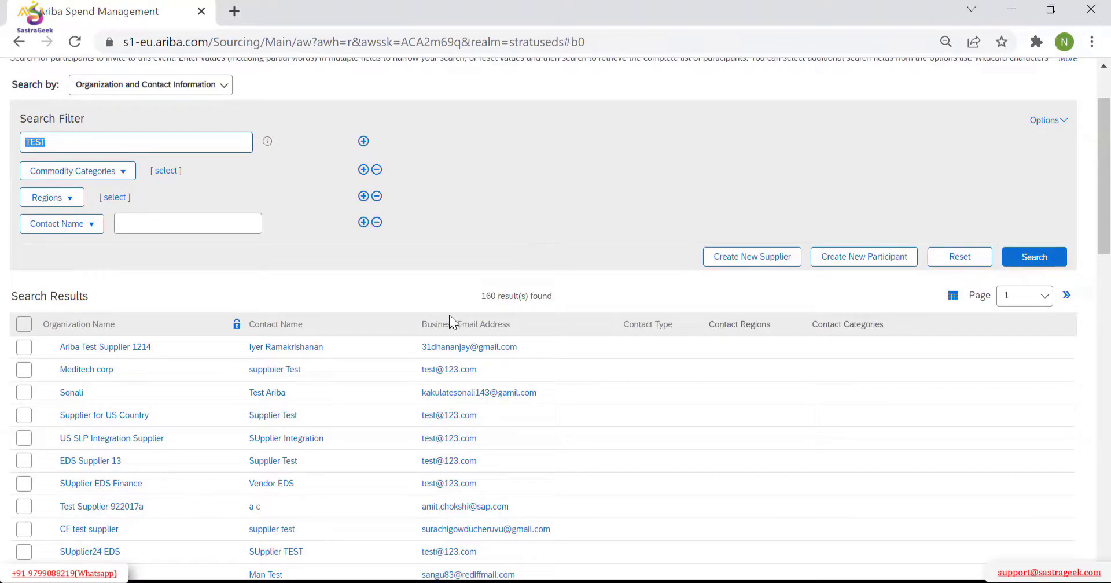
{"action": "scroll", "coordinate": [20, 248], "scroll_direction": "down", "scroll_amount": 3}
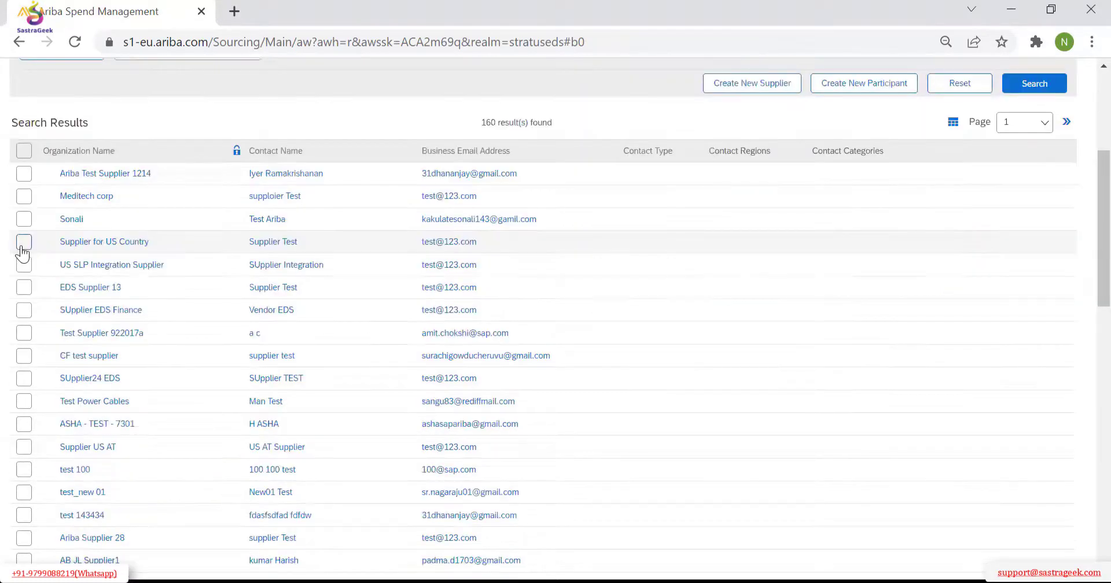
{"action": "left_click", "coordinate": [24, 241]}
{"action": "scroll", "coordinate": [937, 168], "scroll_direction": "up", "scroll_amount": 5}
{"action": "left_click", "coordinate": [868, 126]}
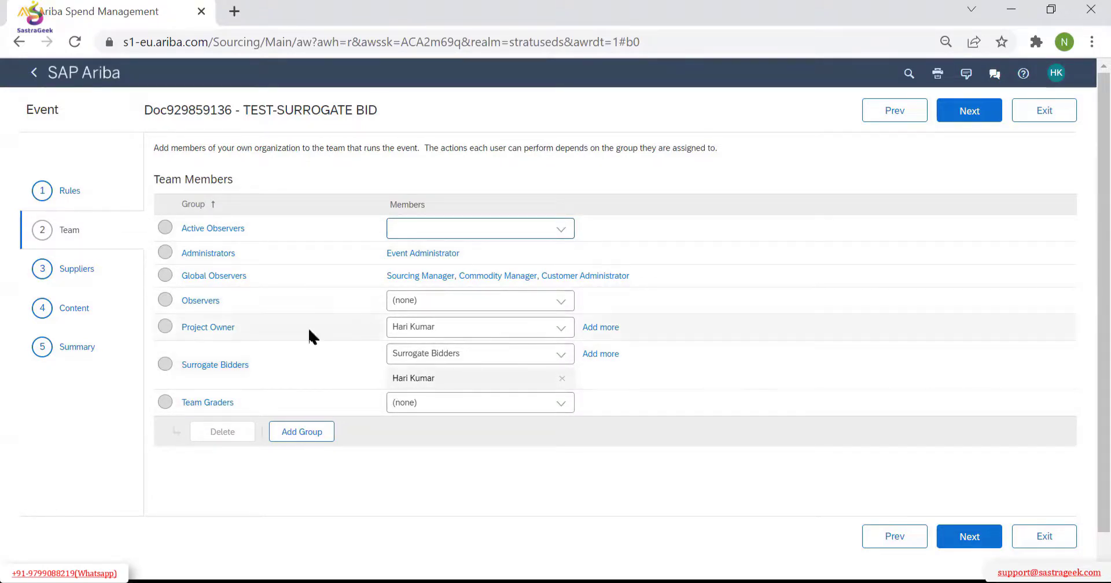
Step: Advance past the Team and Suppliers pages to the event's Content step
{"action": "left_click", "coordinate": [969, 110]}
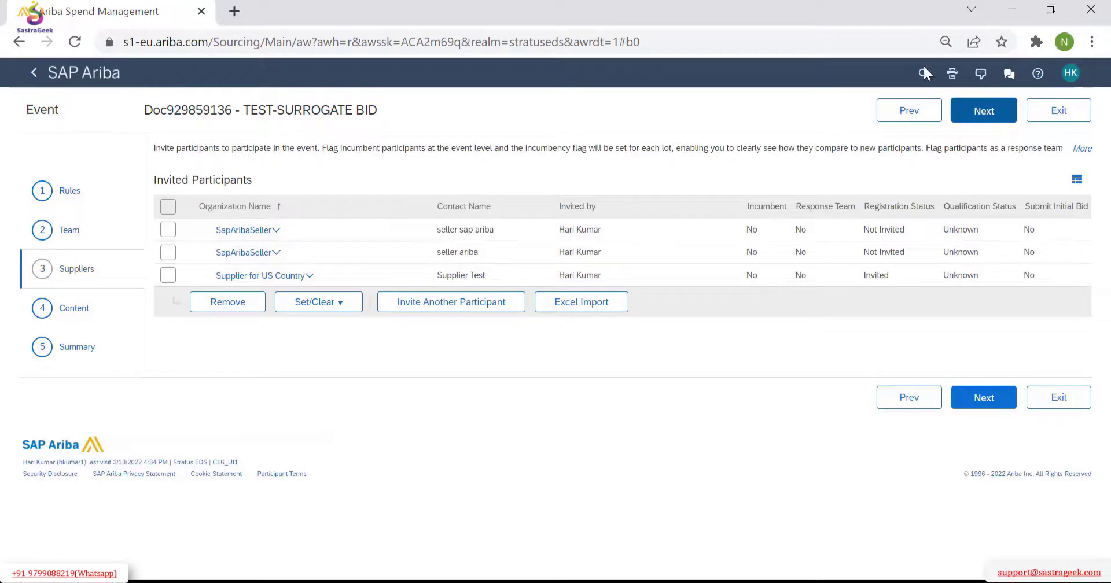
{"action": "left_click", "coordinate": [973, 116]}
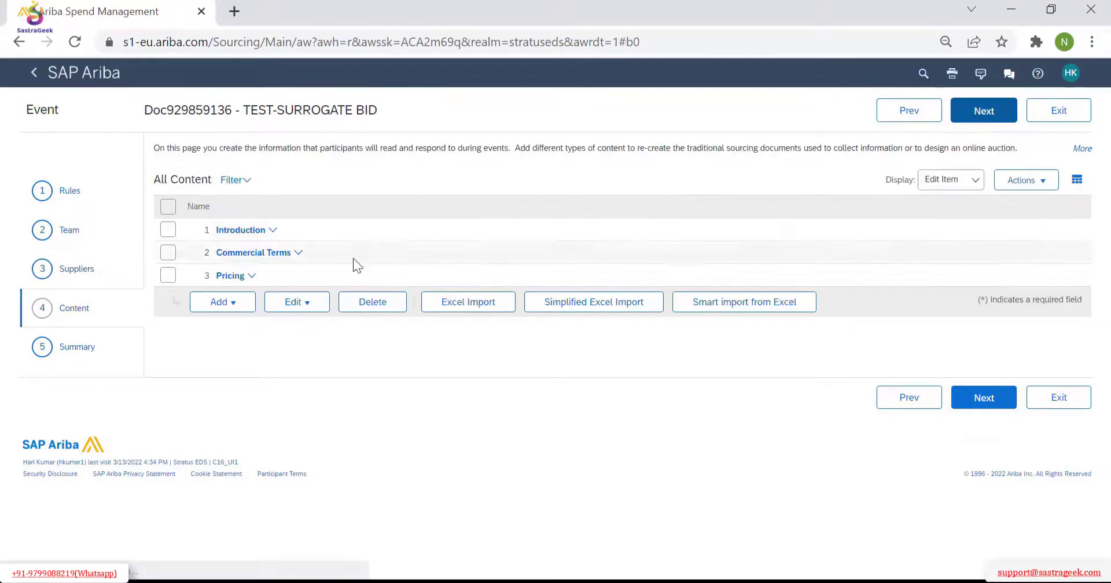
Step: Add a new line item to the content named Laptops
{"action": "left_click", "coordinate": [231, 302]}
{"action": "left_click", "coordinate": [240, 394]}
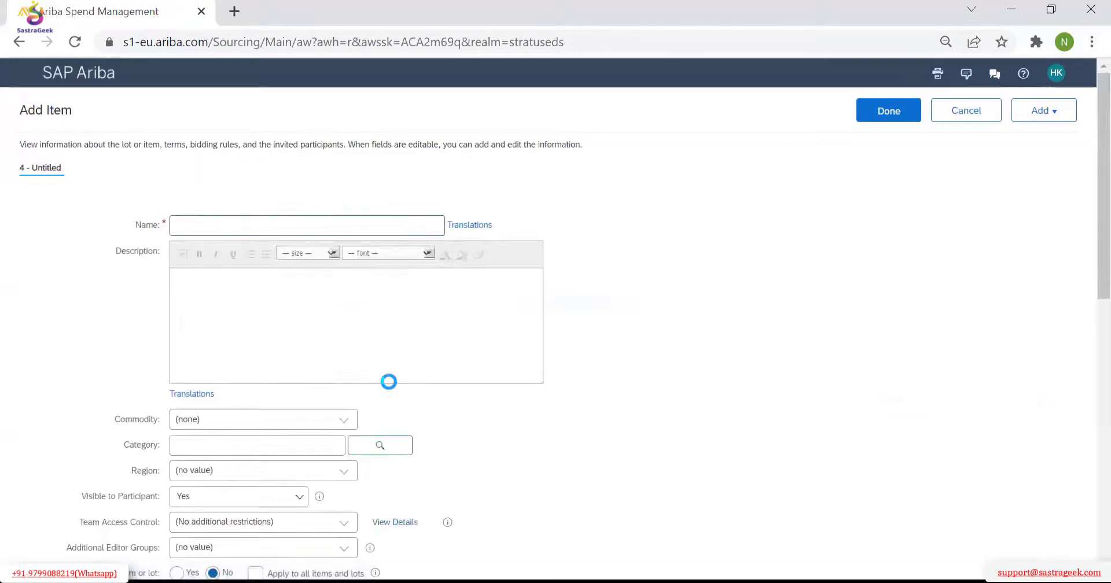
{"action": "type", "text": "lAP"}
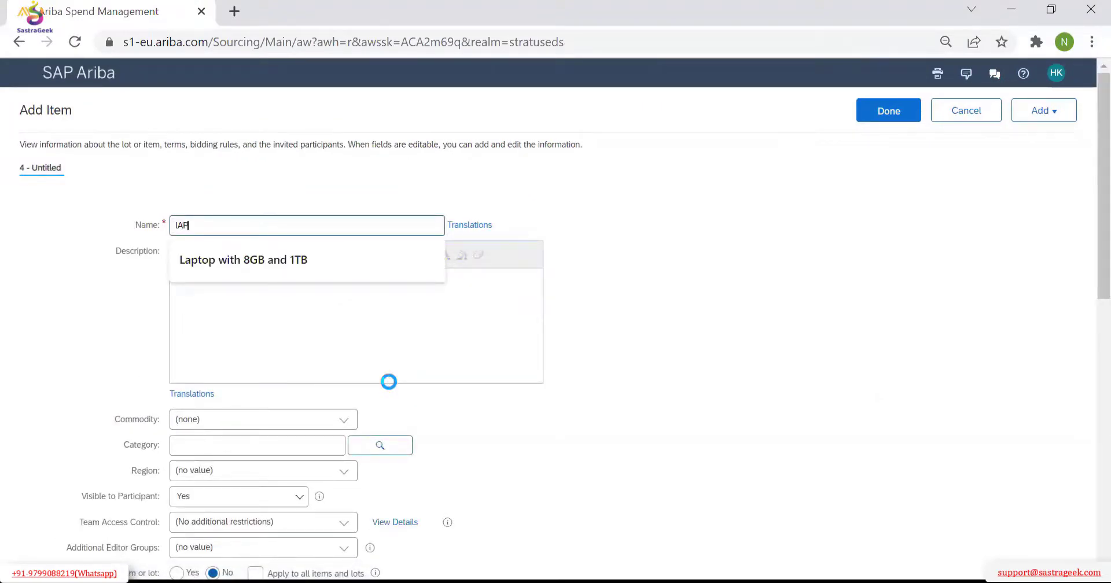
{"action": "key", "text": "BackSpace"}
{"action": "key", "text": "BackSpace"}
{"action": "type", "text": "L"}
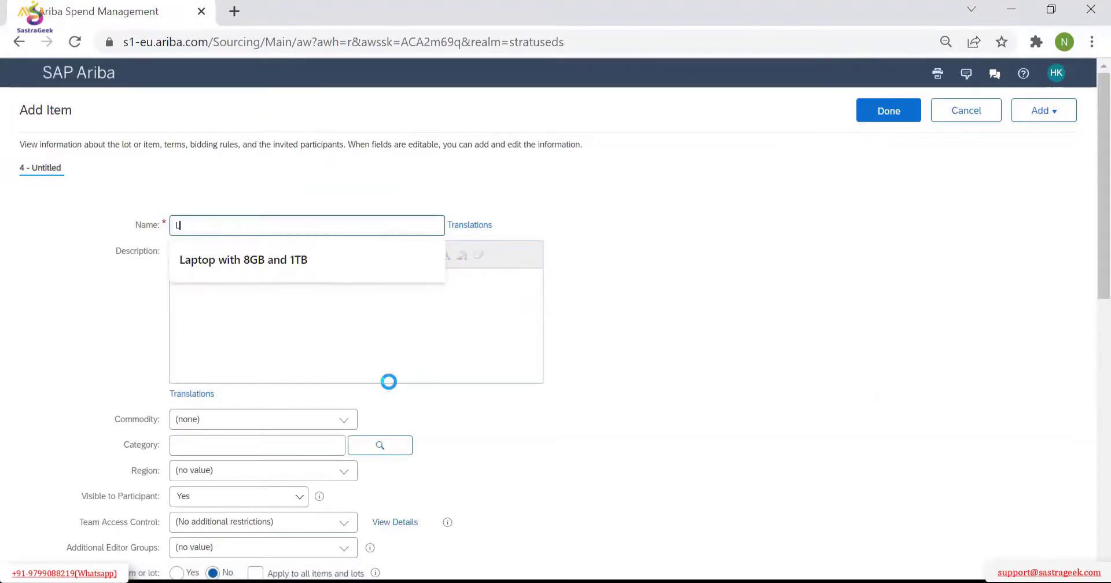
{"action": "left_click", "coordinate": [388, 382]}
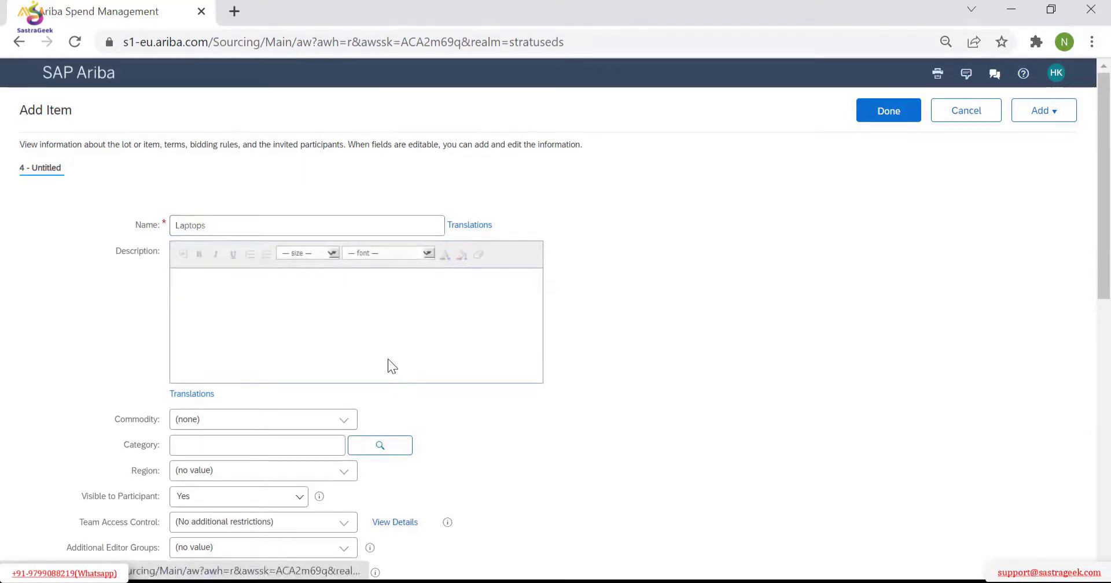
Step: Give the Laptops item a historic price of 1000 USD and quantity 1, and save it
{"action": "scroll", "coordinate": [405, 364], "scroll_direction": "down", "scroll_amount": 7}
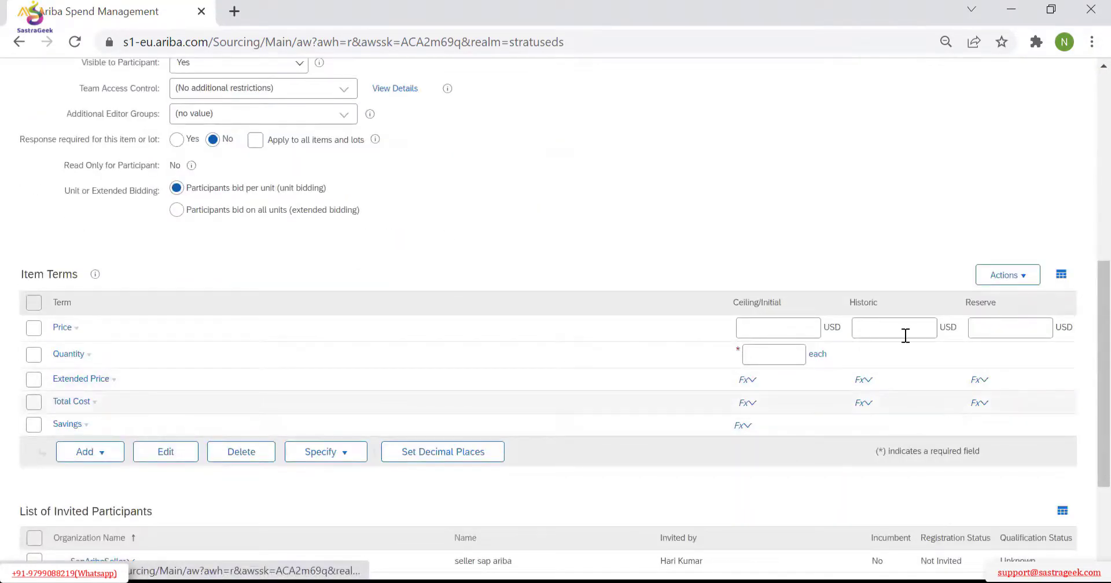
{"action": "left_click", "coordinate": [903, 329]}
{"action": "type", "text": "100"}
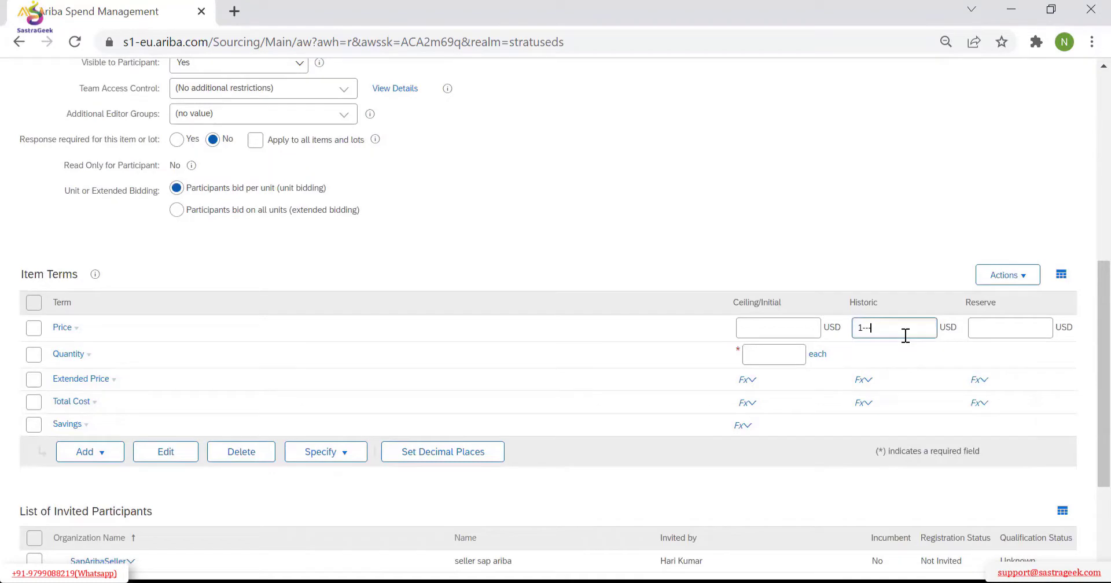
{"action": "key", "text": "BackSpace"}
{"action": "type", "text": "0"}
{"action": "left_click", "coordinate": [772, 356]}
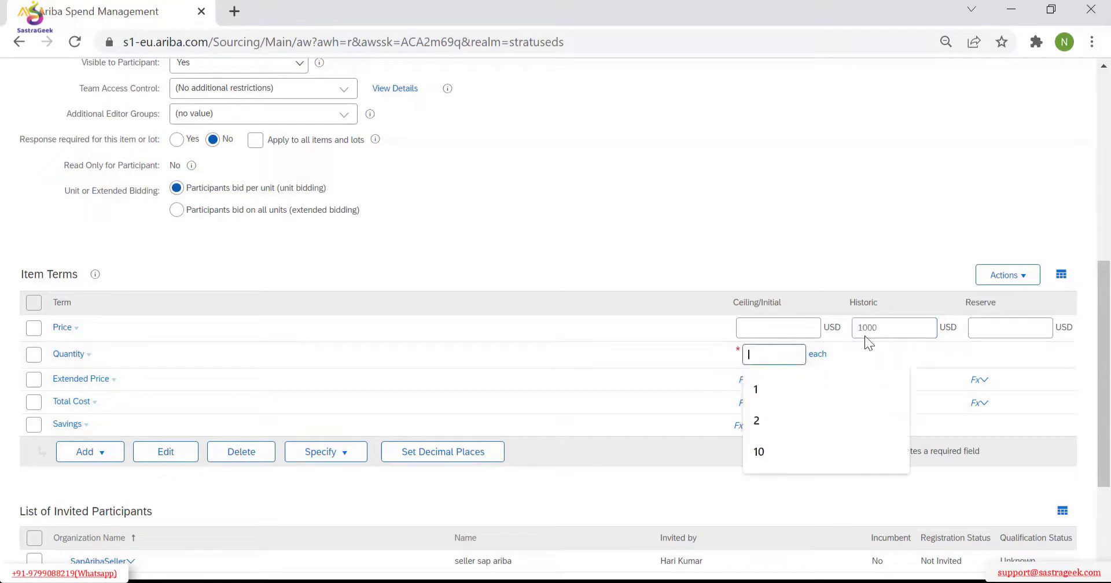
{"action": "type", "text": "1"}
{"action": "scroll", "coordinate": [868, 329], "scroll_direction": "down", "scroll_amount": 3}
{"action": "left_click", "coordinate": [888, 498]}
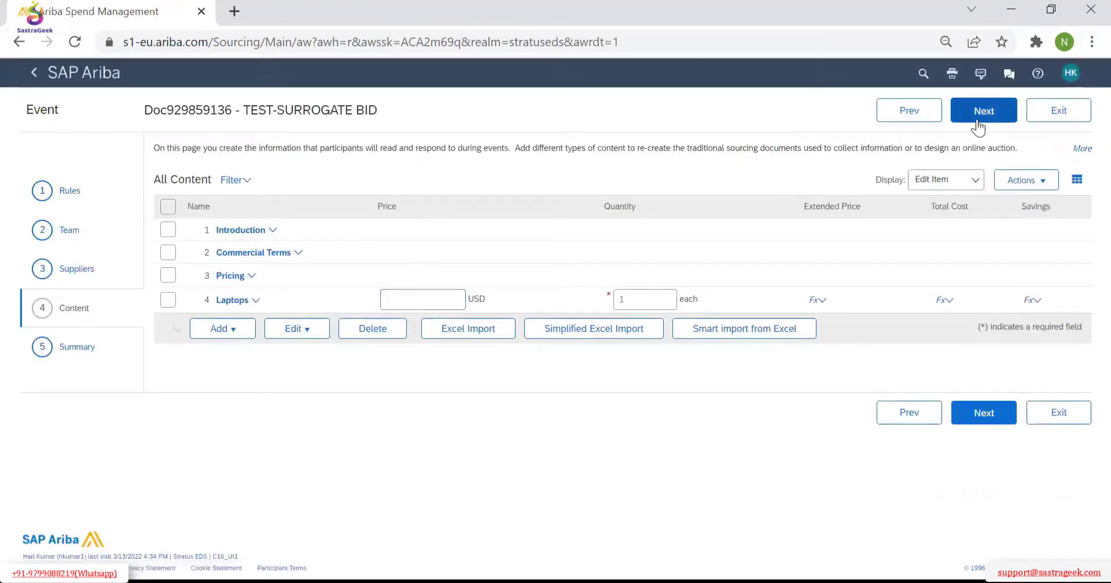
Step: Move to the Summary step and publish the TEST-SURROGATE BID event
{"action": "left_click", "coordinate": [994, 119]}
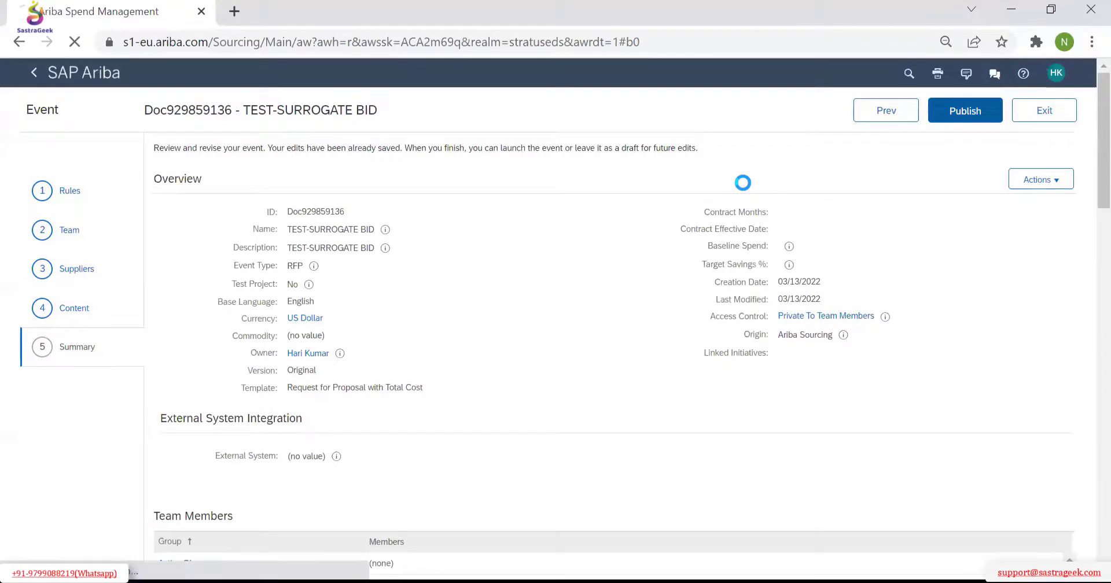
{"action": "left_click", "coordinate": [42, 212]}
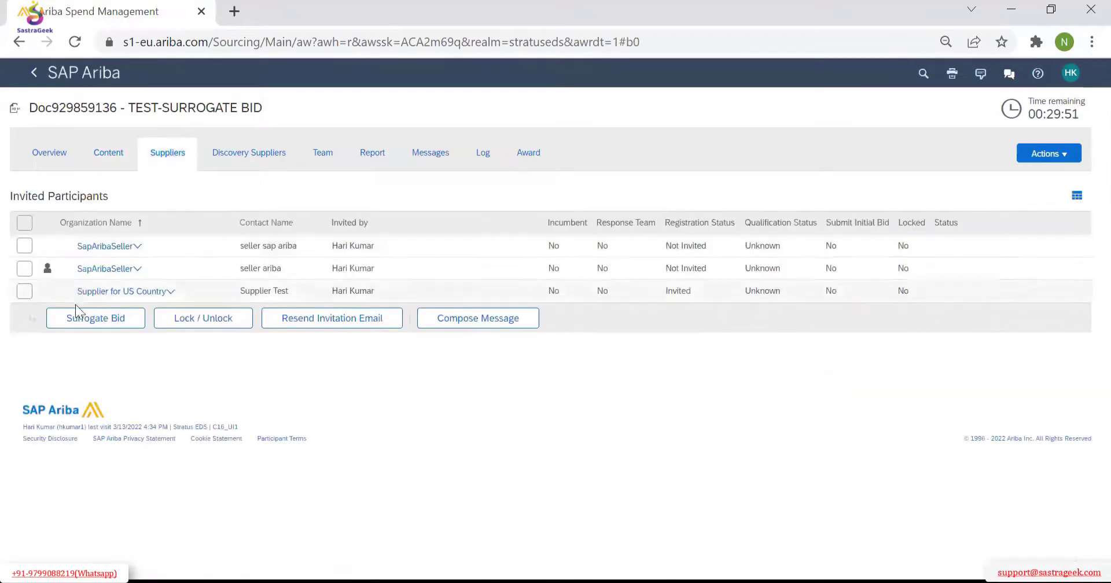
Step: Select Supplier for US Country and choose Surrogate Bid to act on its behalf
{"action": "left_click", "coordinate": [27, 268]}
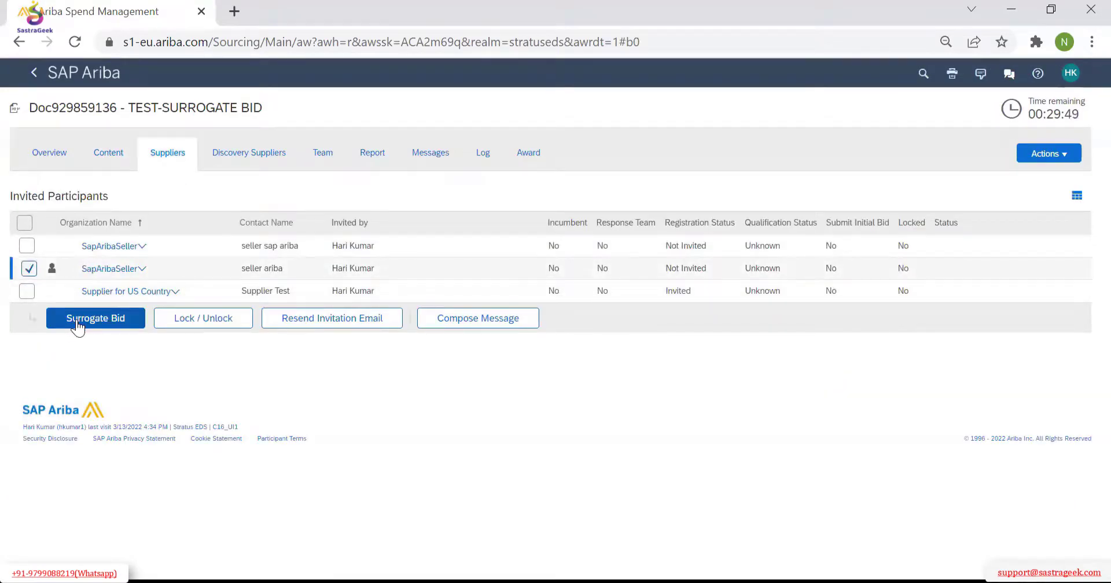
{"action": "left_click", "coordinate": [26, 269]}
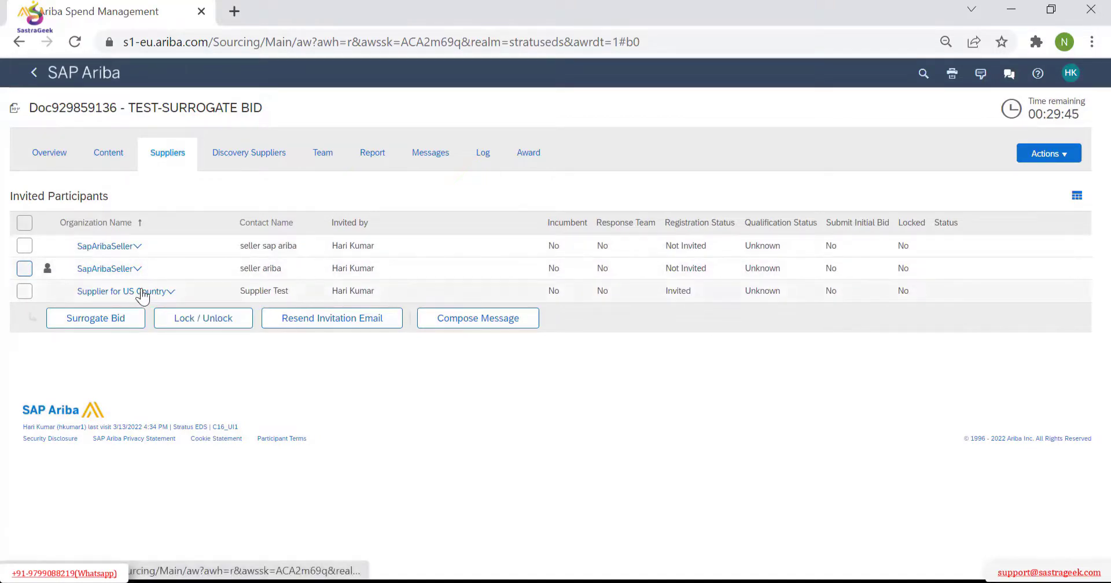
{"action": "left_click", "coordinate": [24, 291]}
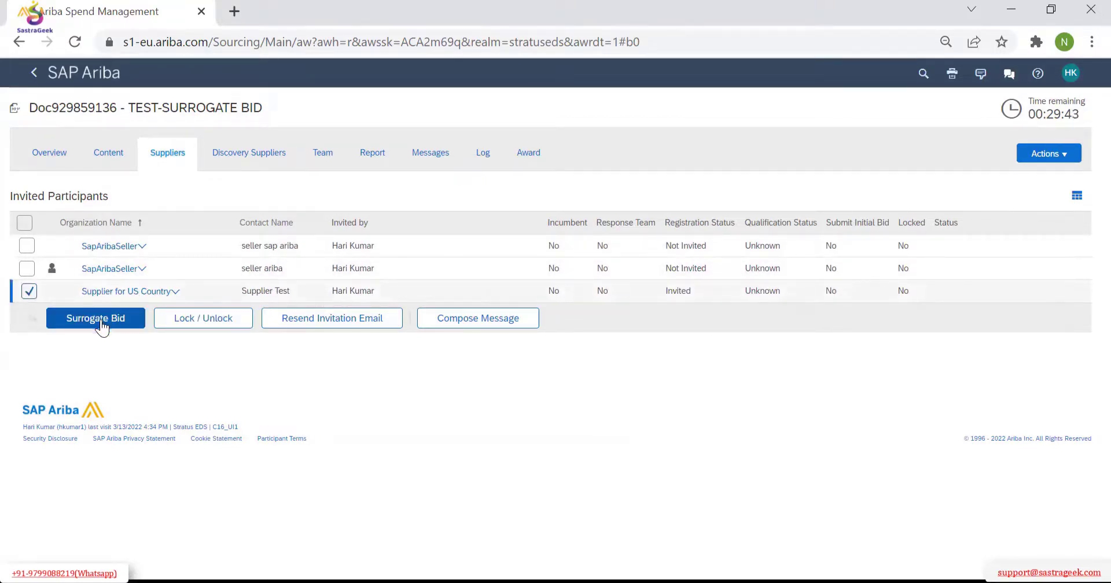
{"action": "left_click", "coordinate": [151, 293]}
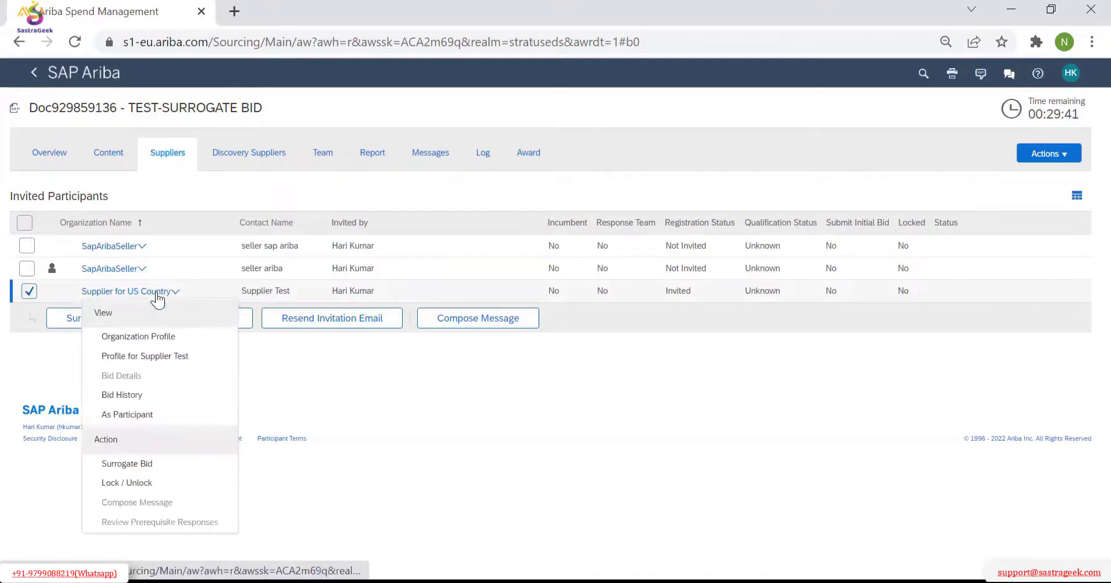
{"action": "left_click", "coordinate": [120, 466]}
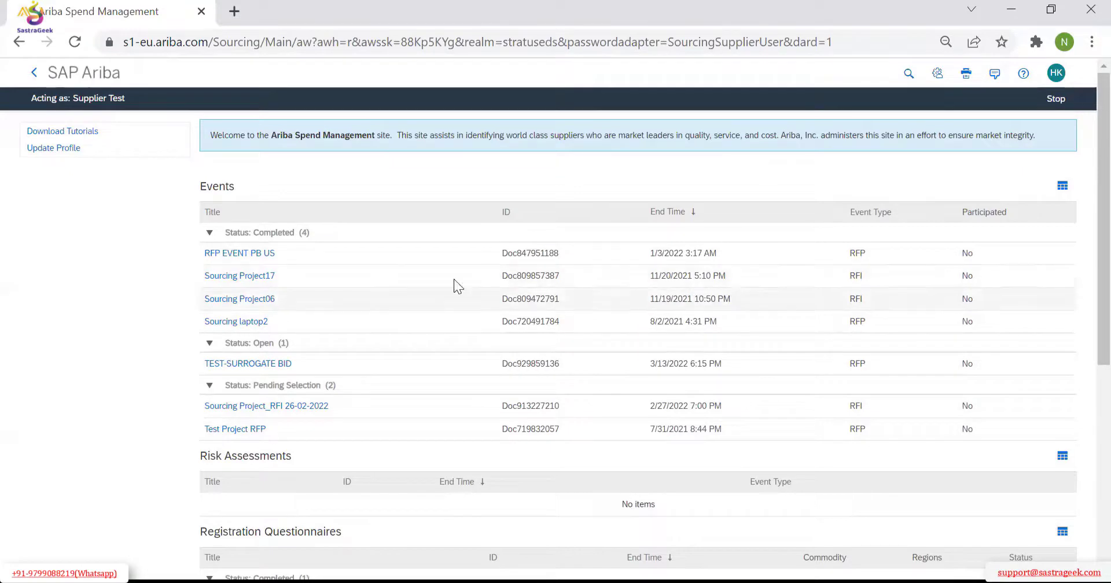
Step: In TEST-SURROGATE BID, accept the bidder agreement and confirm the Laptops lot for bidding
{"action": "left_click", "coordinate": [258, 367]}
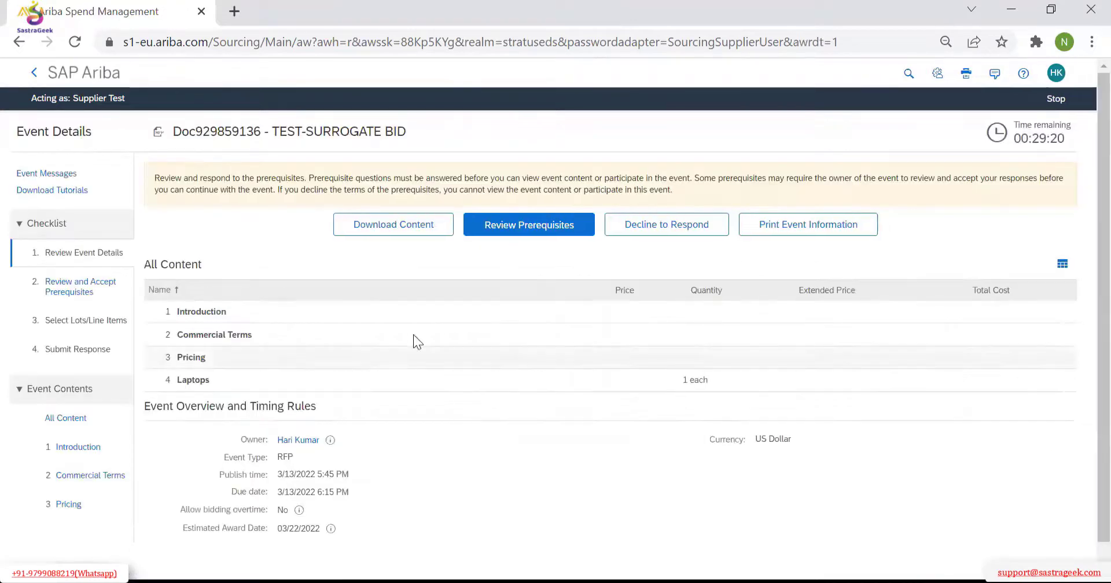
{"action": "left_click", "coordinate": [530, 234]}
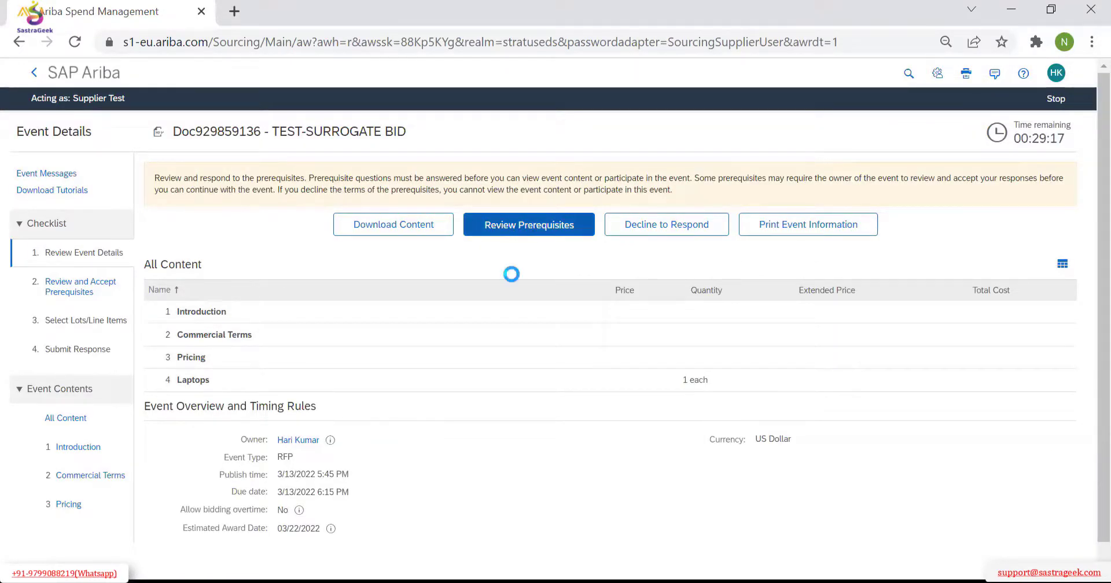
{"action": "scroll", "coordinate": [166, 410], "scroll_direction": "down", "scroll_amount": 2}
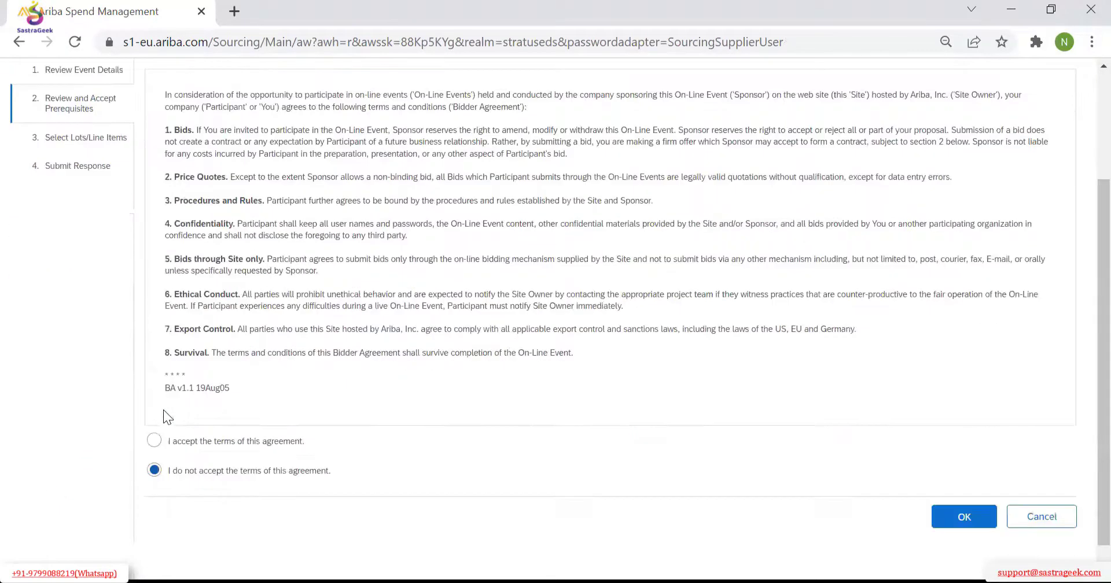
{"action": "left_click", "coordinate": [154, 412]}
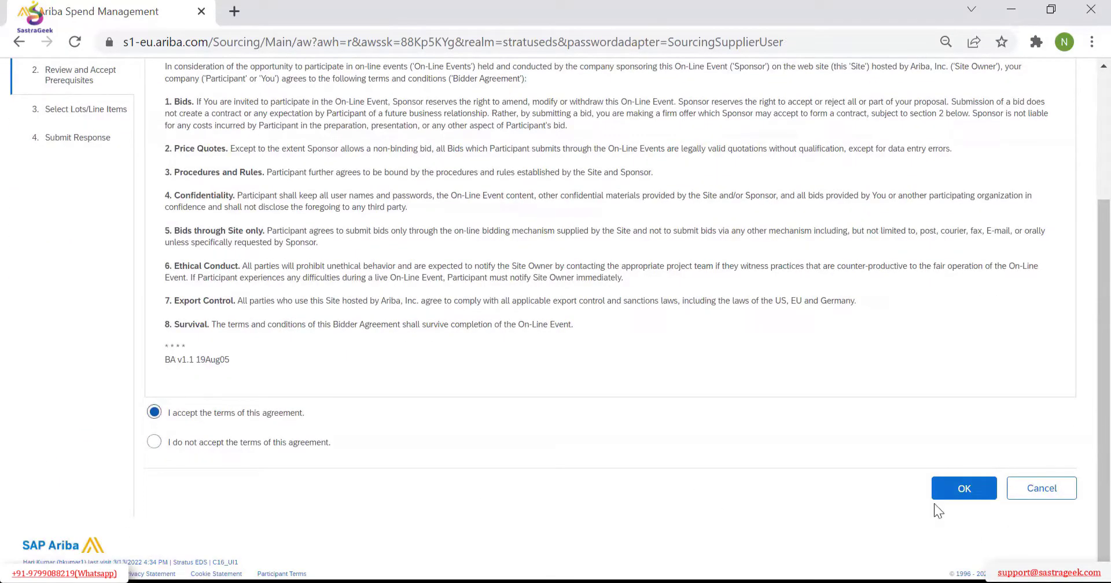
{"action": "left_click", "coordinate": [934, 487]}
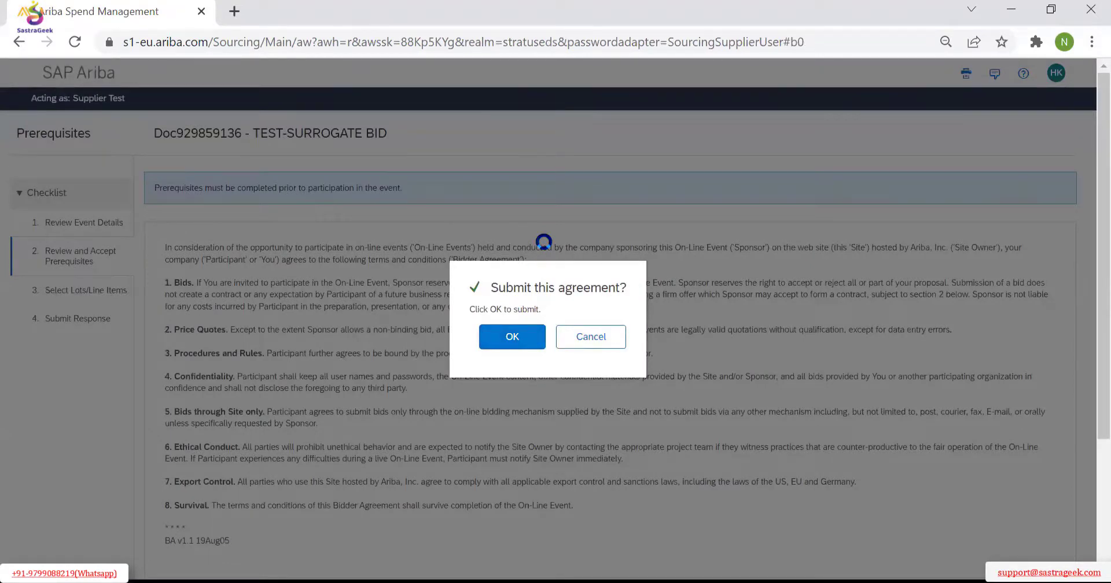
{"action": "key", "text": "Return"}
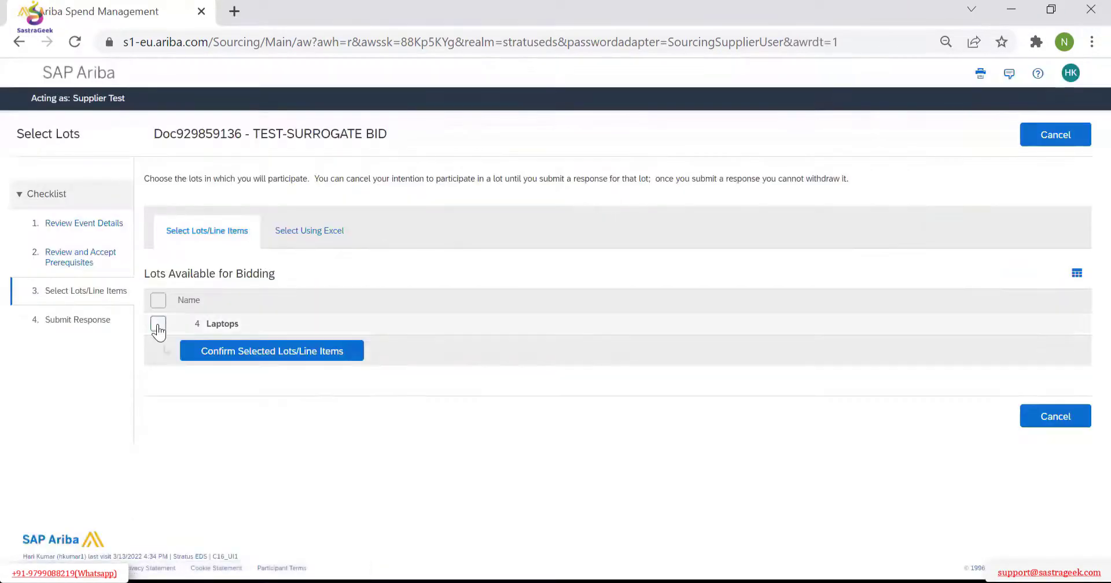
{"action": "left_click", "coordinate": [158, 325]}
{"action": "left_click", "coordinate": [217, 354]}
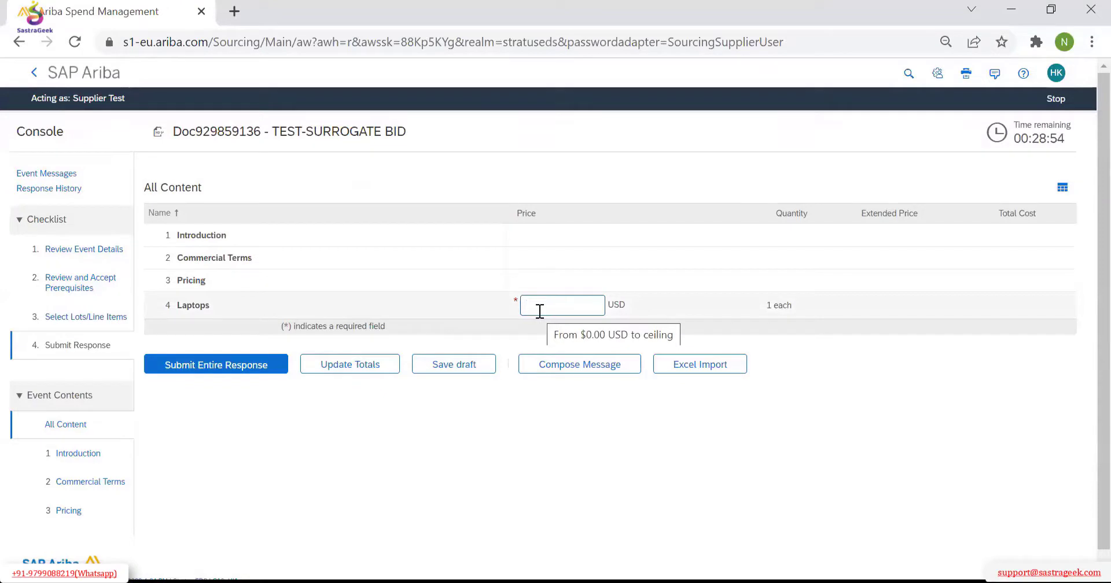
Step: Enter a Laptops price of 1050 and submit the entire response
{"action": "type", "text": "1050"}
{"action": "left_click", "coordinate": [231, 372]}
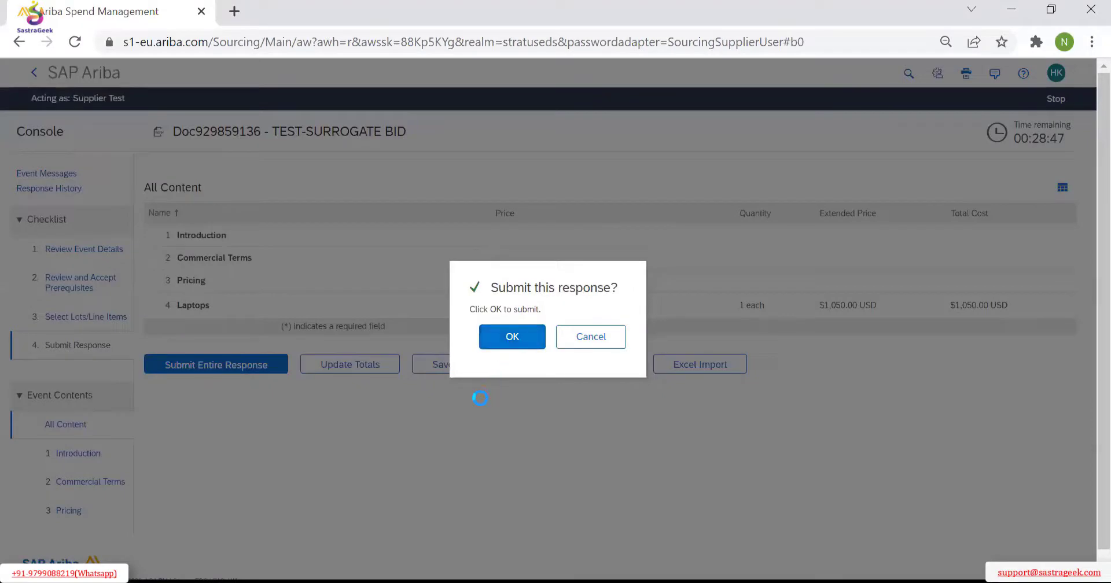
{"action": "key", "text": "Return"}
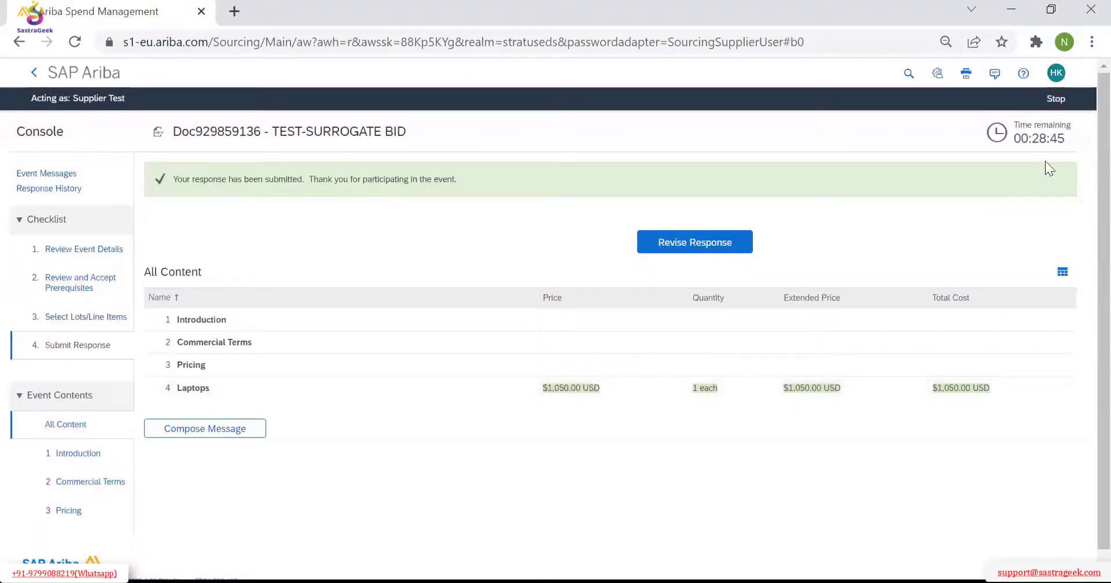